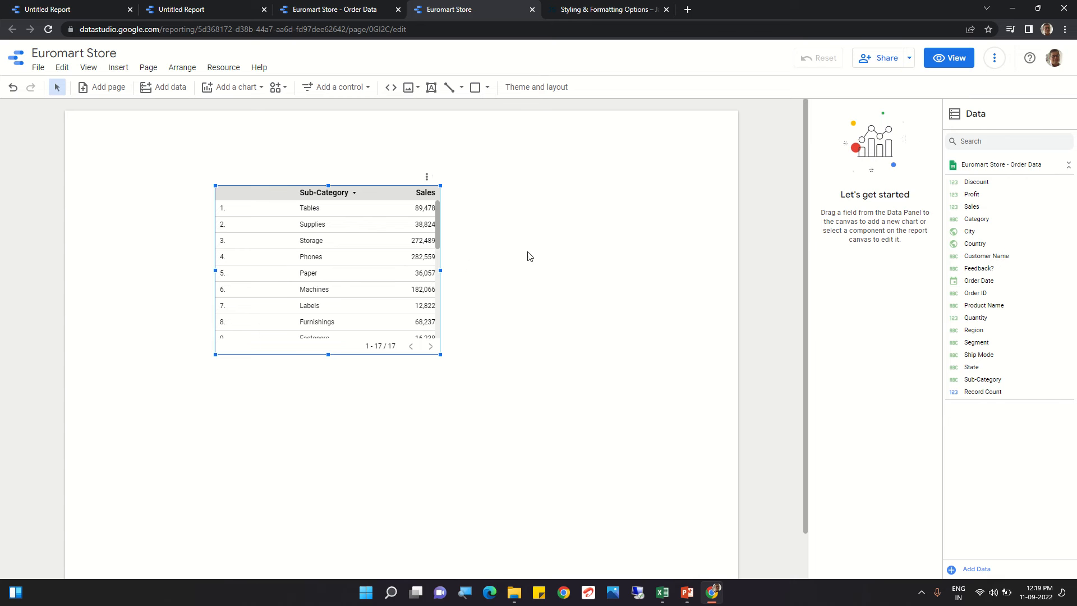
Step: Start a single-colour conditional formatting rule on the table for Sales greater than or equal to 250000
left_click(352, 252)
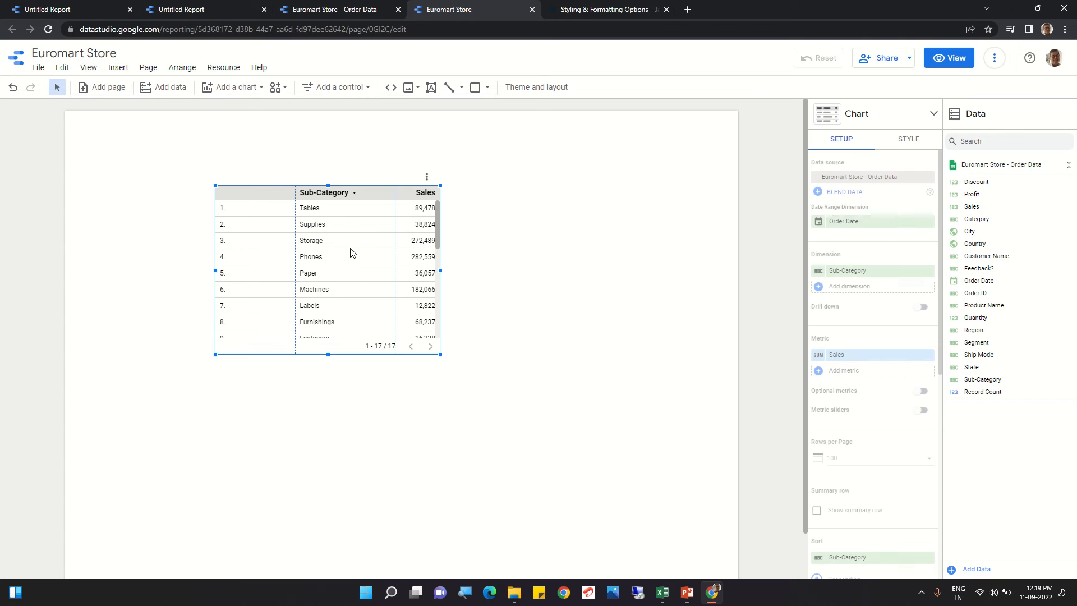
left_click(910, 140)
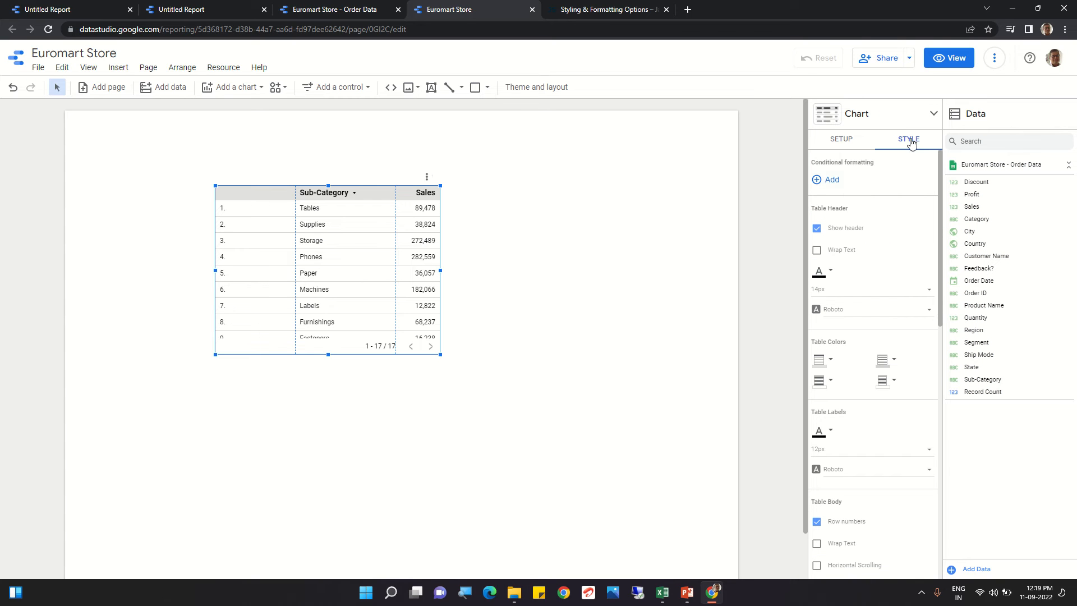
left_click(822, 180)
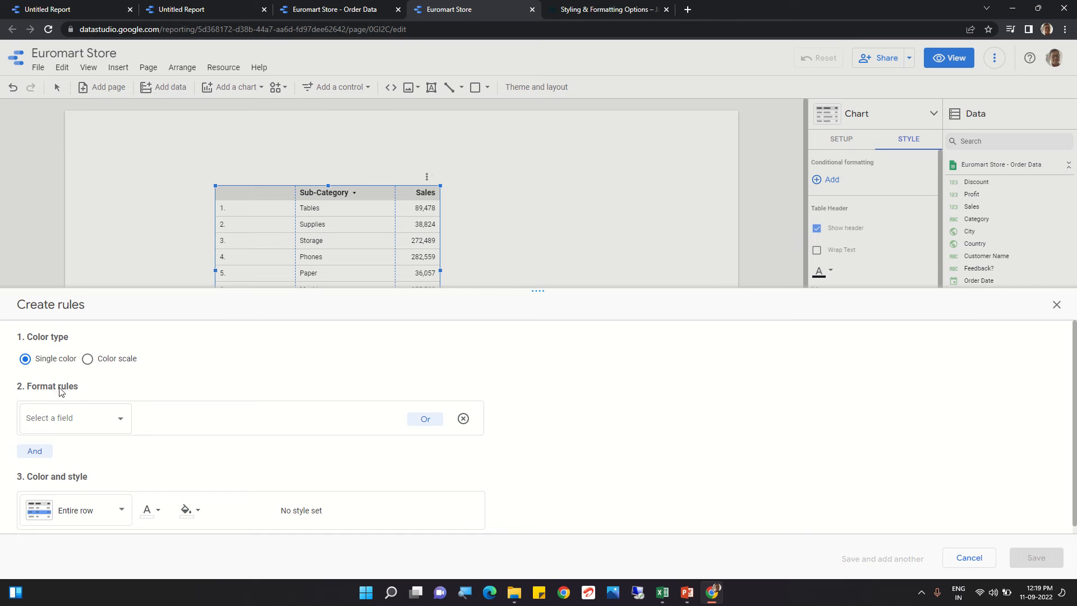
left_click(96, 421)
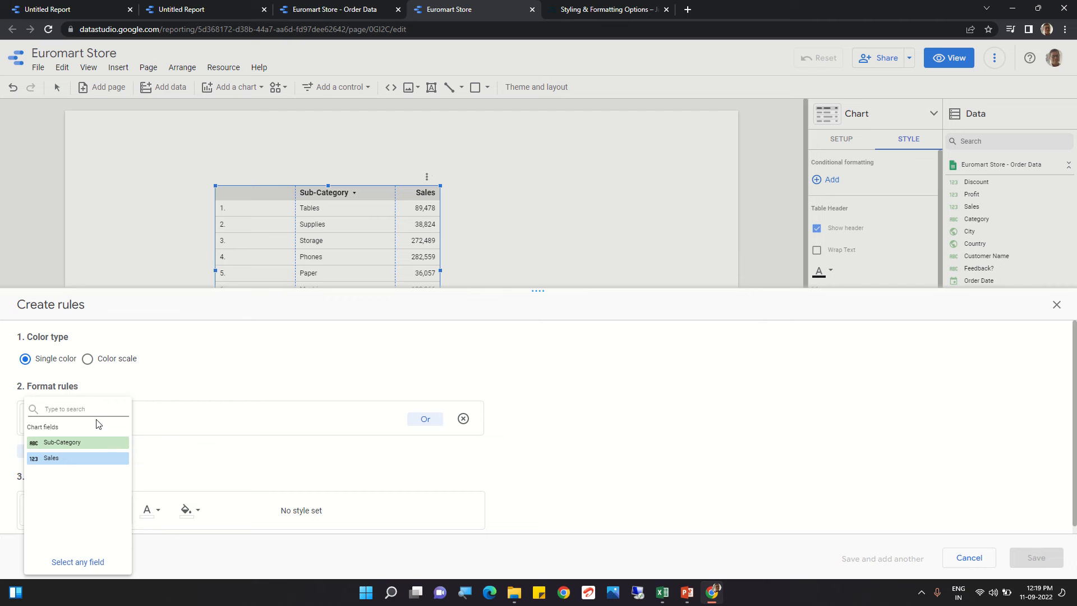
left_click(58, 461)
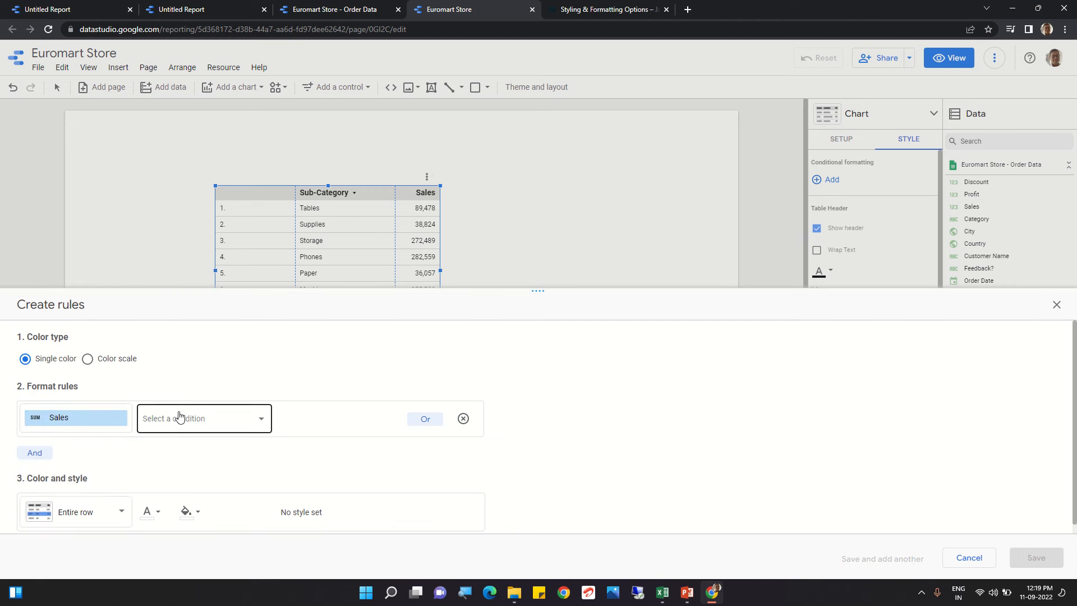
left_click(201, 420)
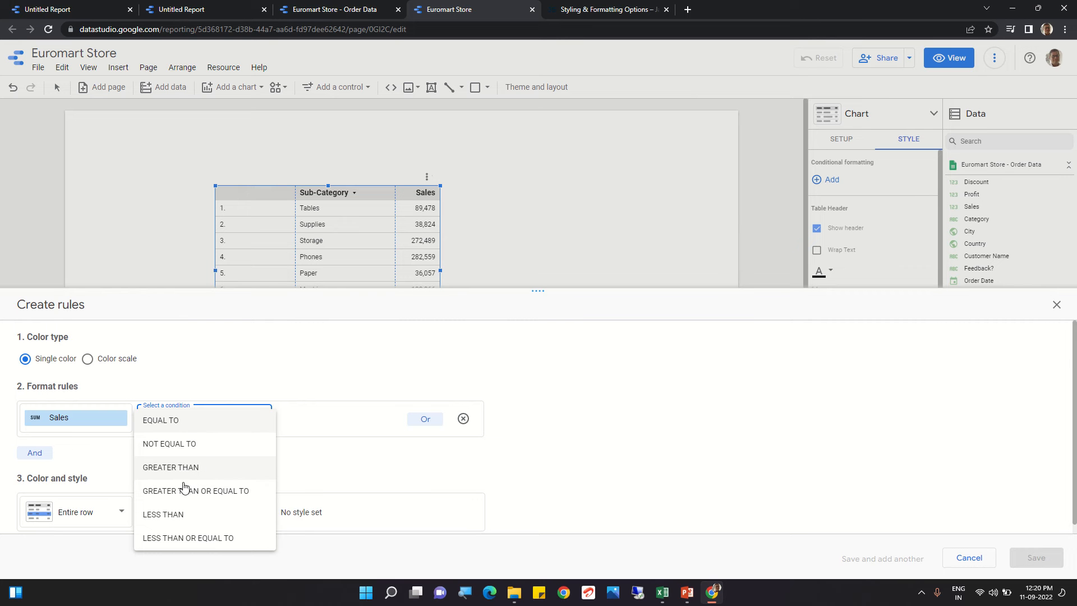
left_click(185, 491)
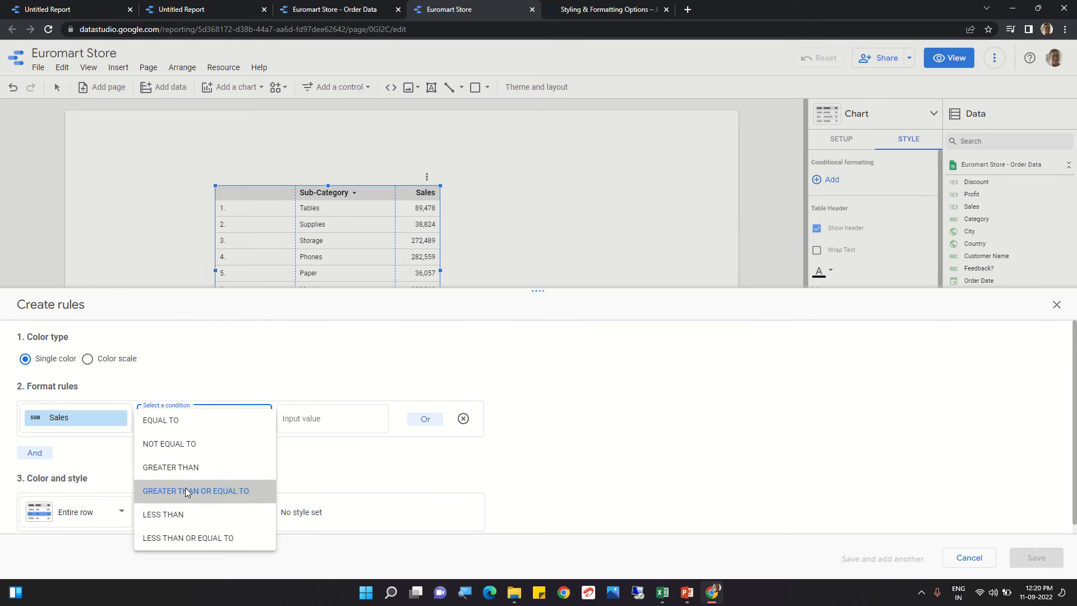
left_click(291, 420)
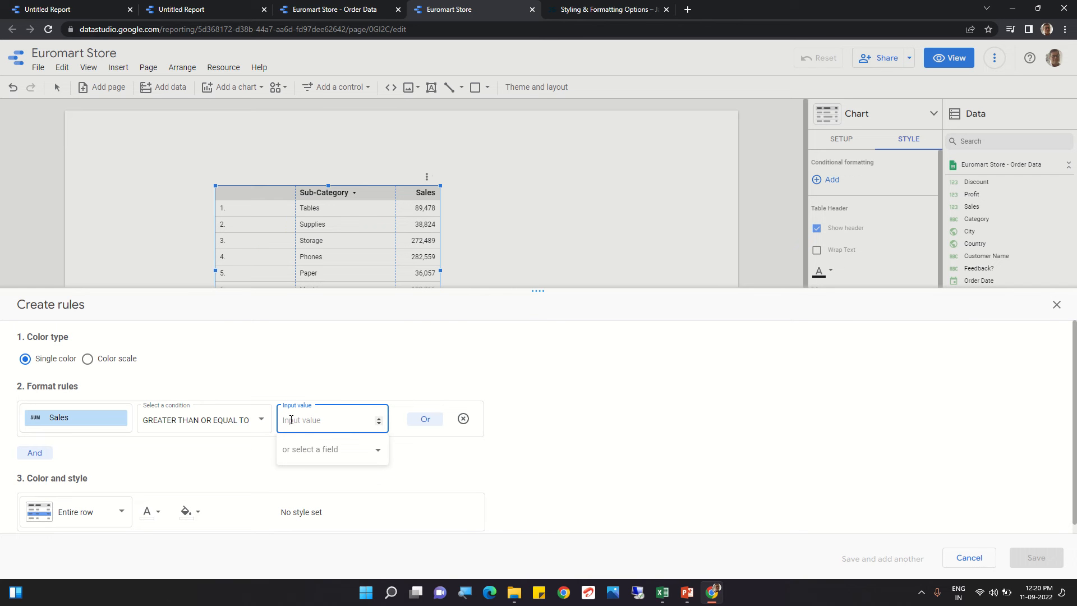
type("250000")
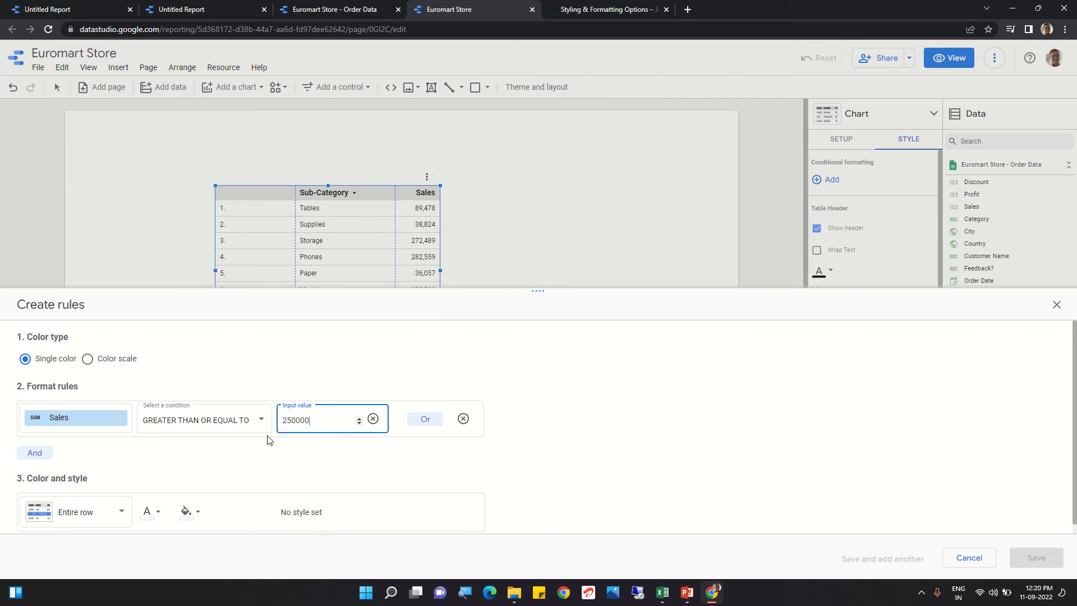
Step: Apply the rule's formatting to the Sales column instead of the entire row
left_click(261, 421)
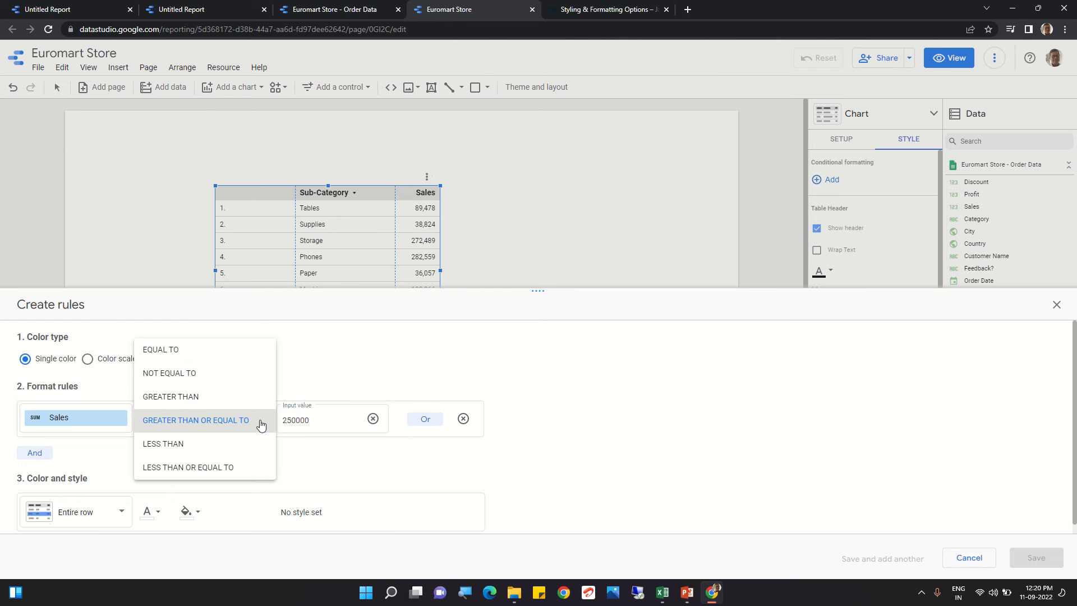
left_click(260, 424)
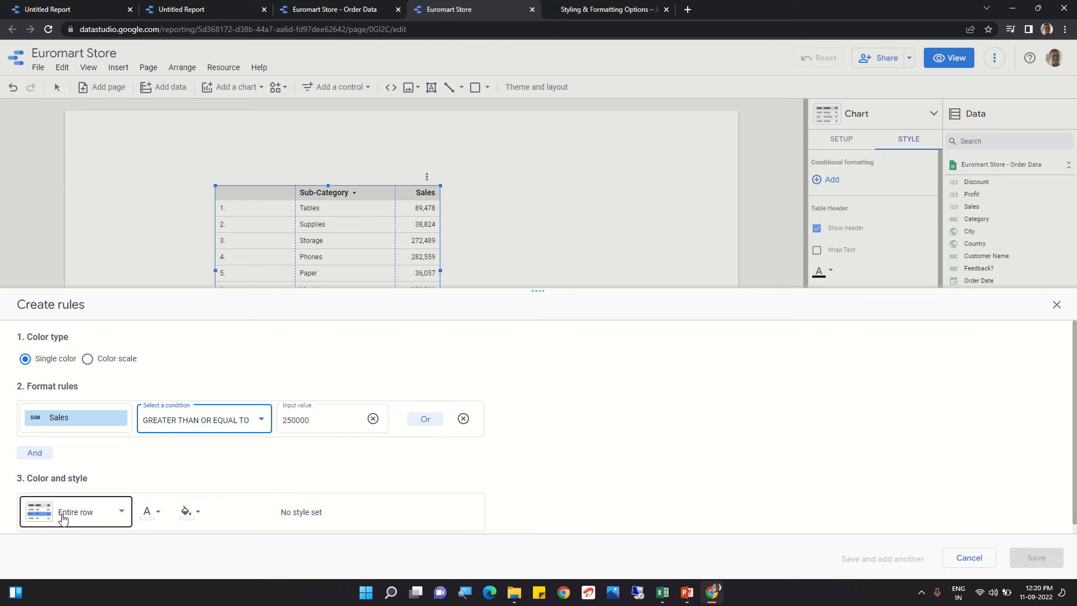
left_click(123, 513)
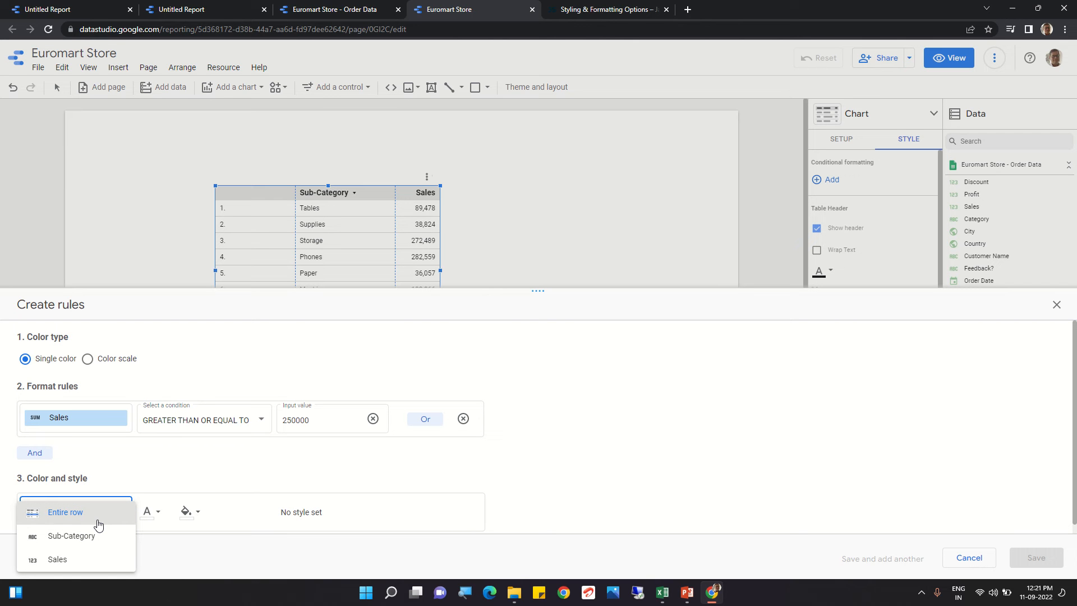
left_click(57, 561)
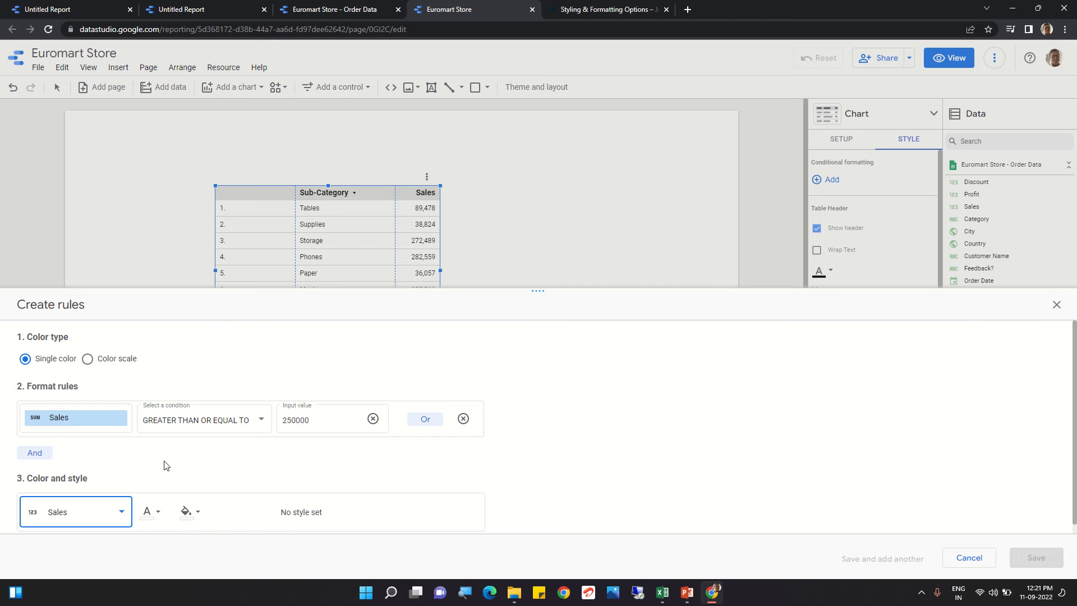
Step: Pick a font colour and a blue background colour for the rule, then save it
left_click(158, 511)
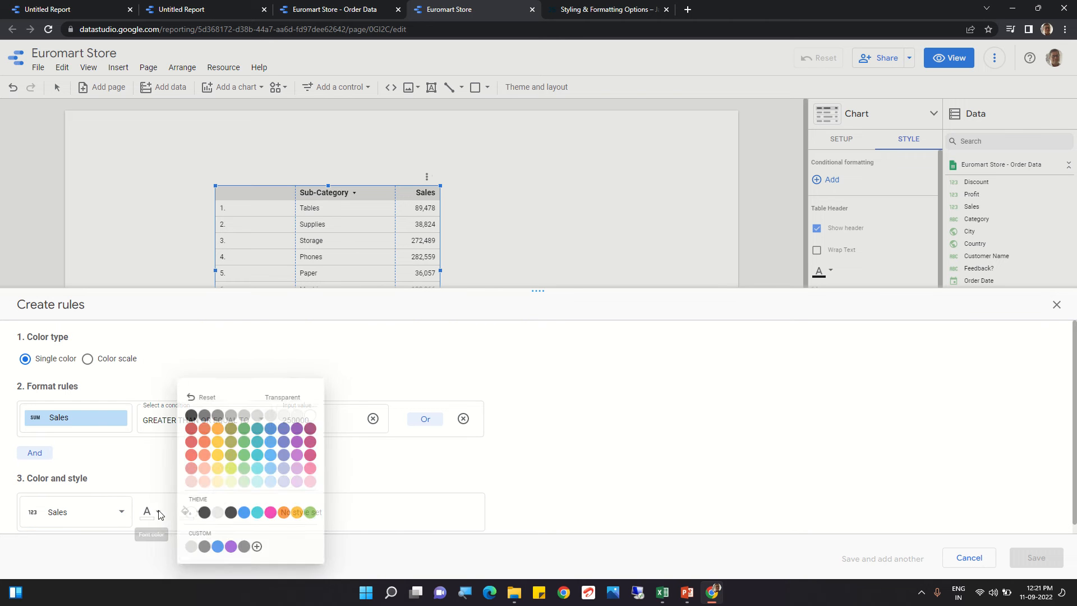
left_click(184, 409)
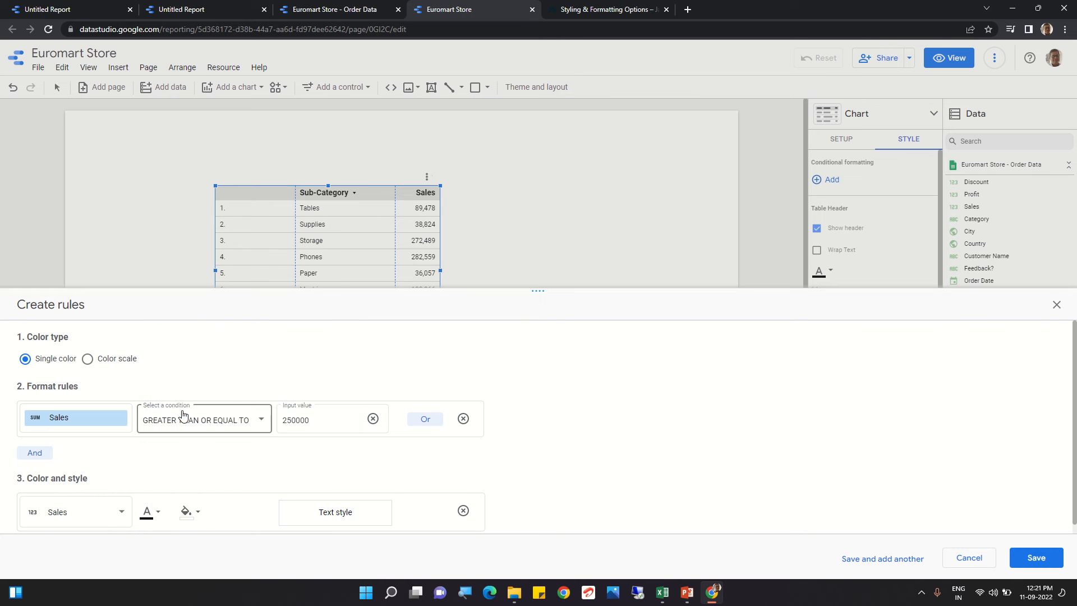
left_click(198, 513)
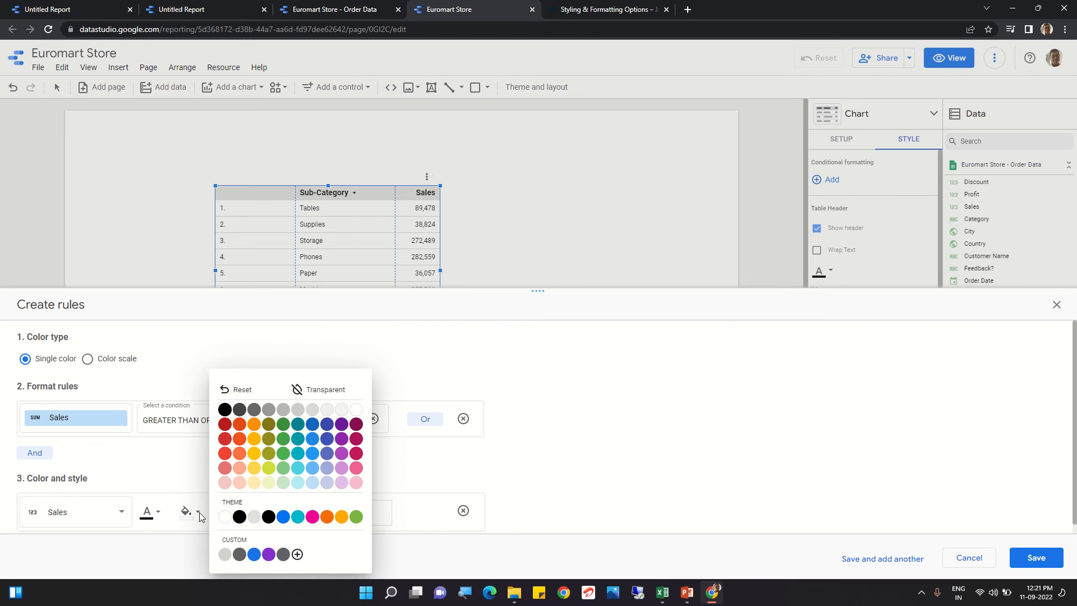
left_click(312, 445)
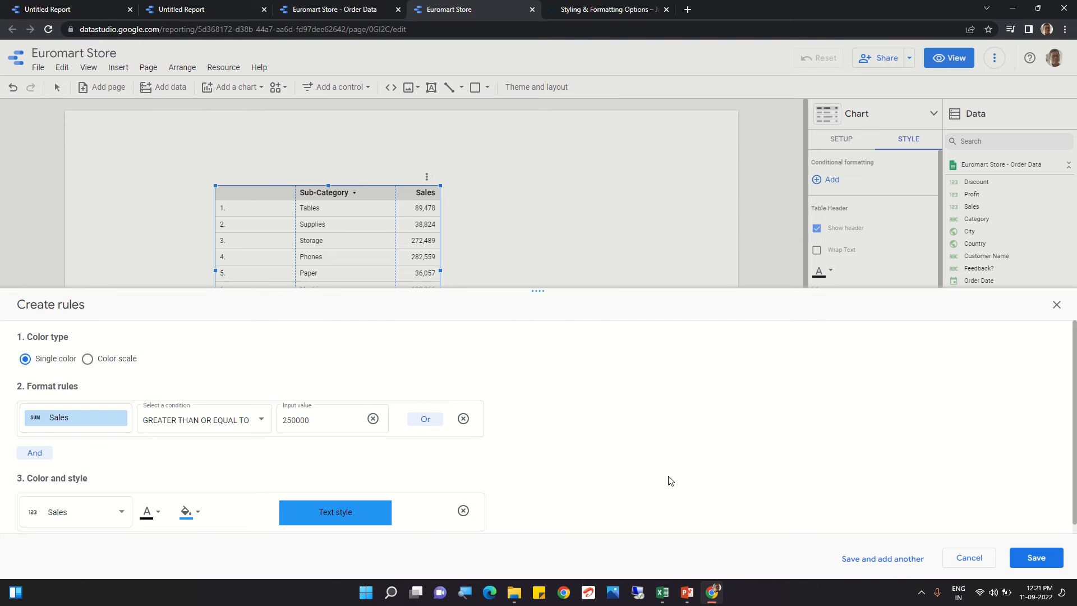
left_click(1037, 557)
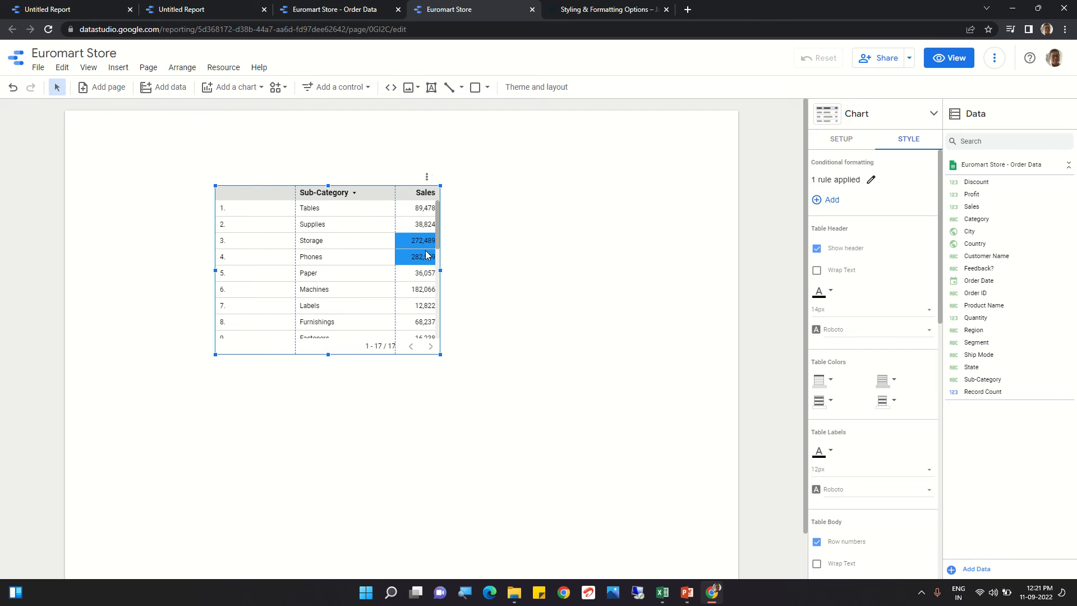
Step: Delete the single-colour conditional formatting rule
left_click(869, 181)
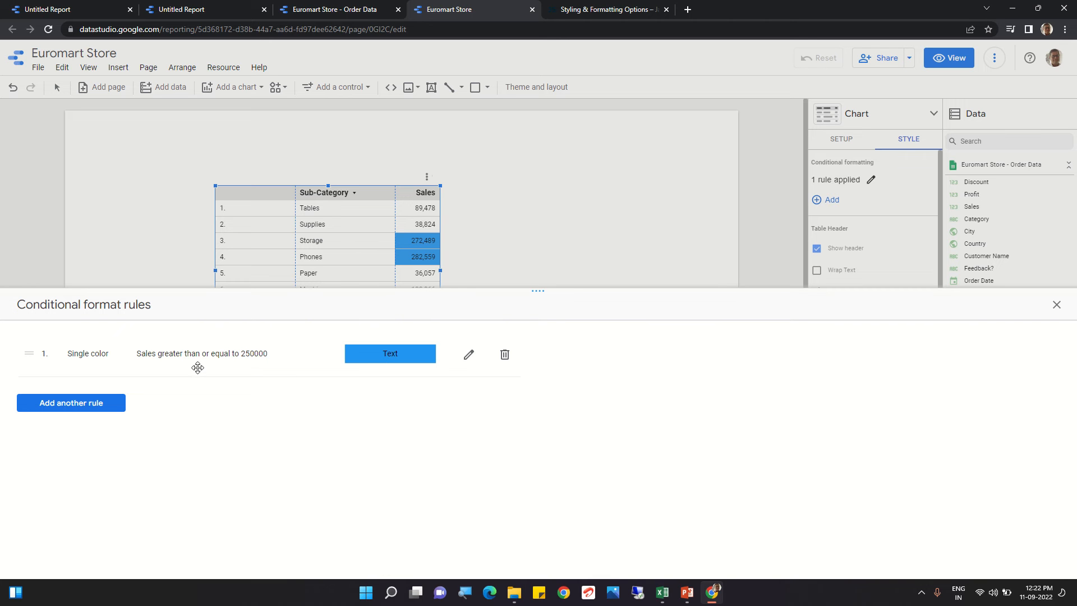
left_click(503, 355)
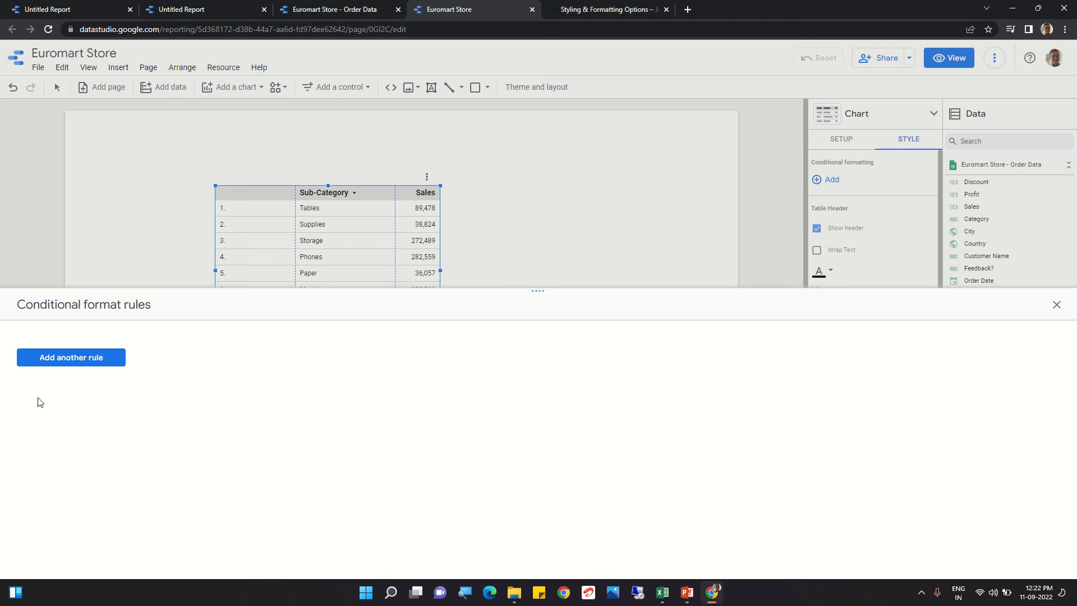
Step: Add another rule as a colour scale formatted based on Sales
left_click(59, 358)
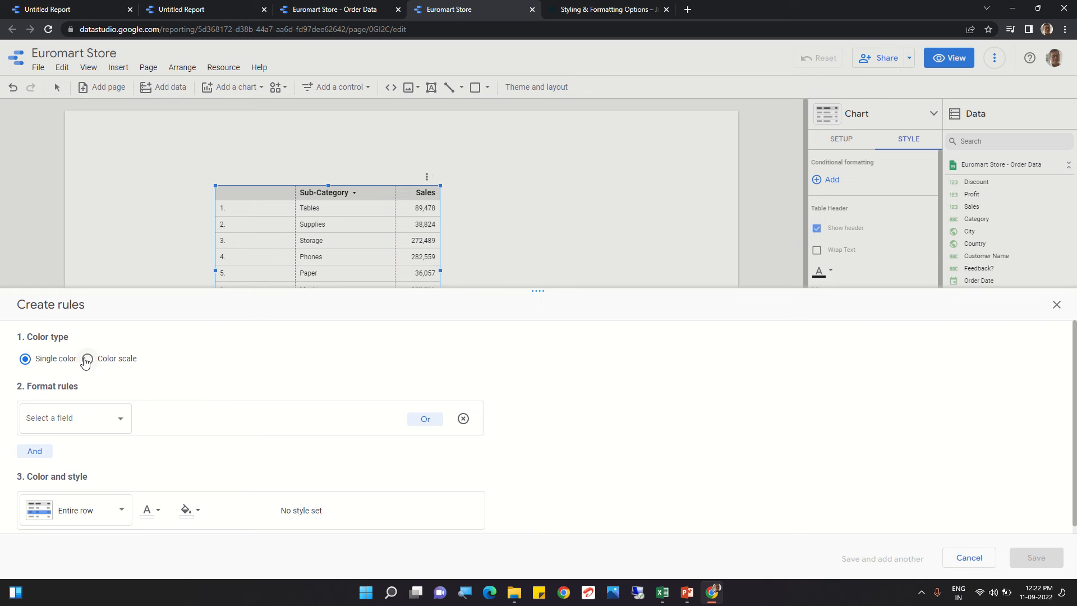
left_click(88, 359)
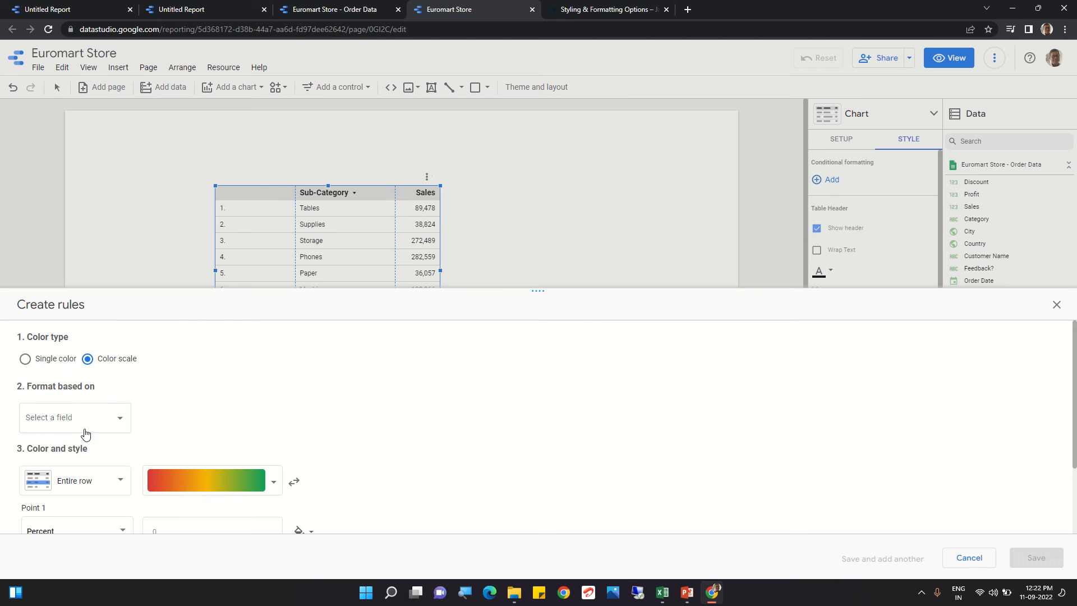
left_click(119, 422)
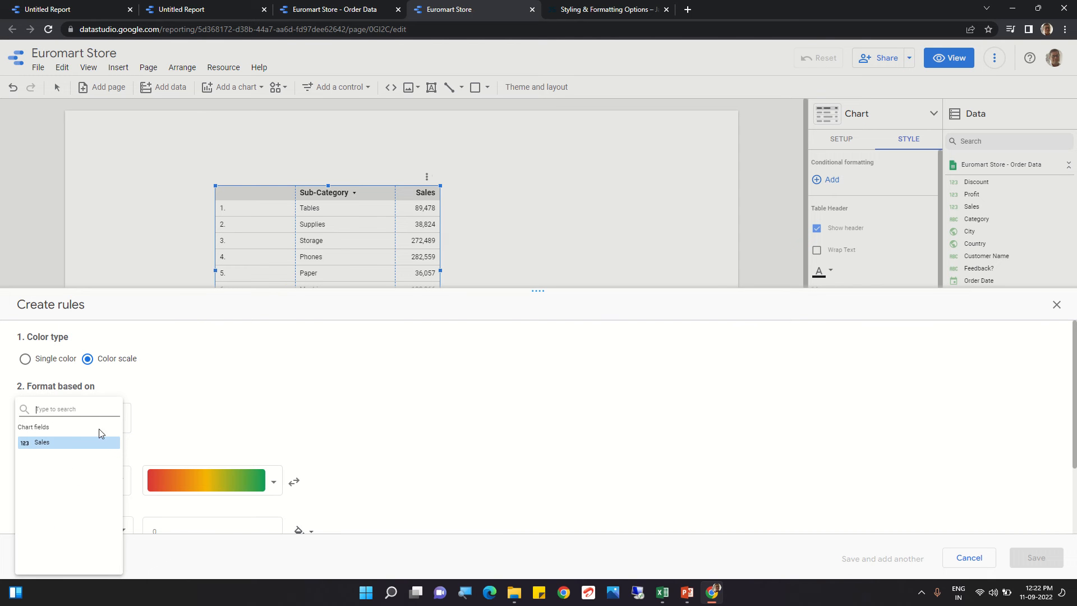
left_click(50, 444)
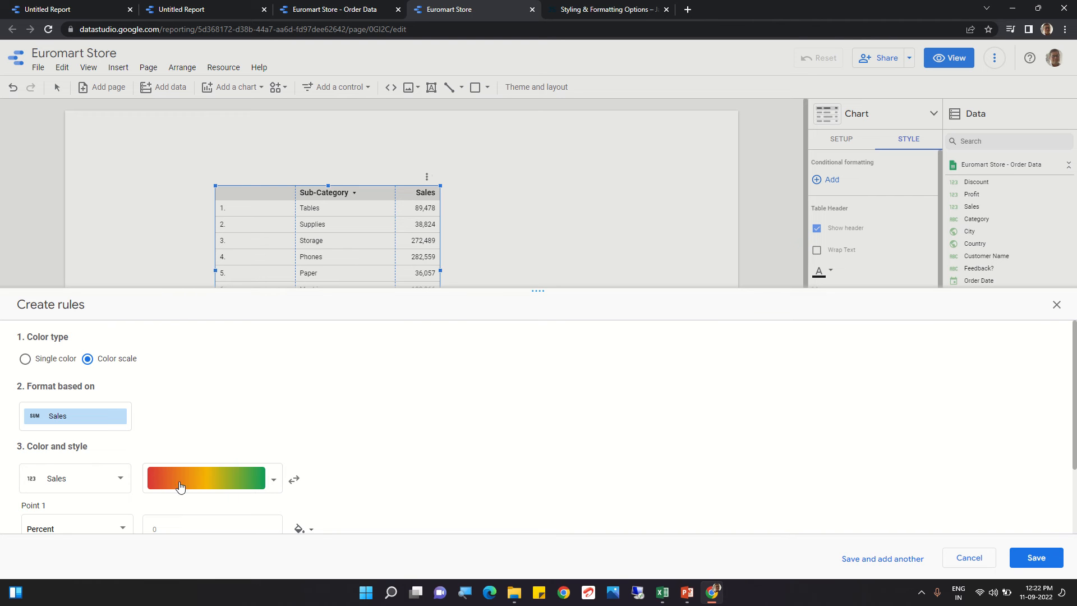
Step: Review the colour scale palettes, reverse option and percent points, then save the red-to-green rule
left_click(268, 483)
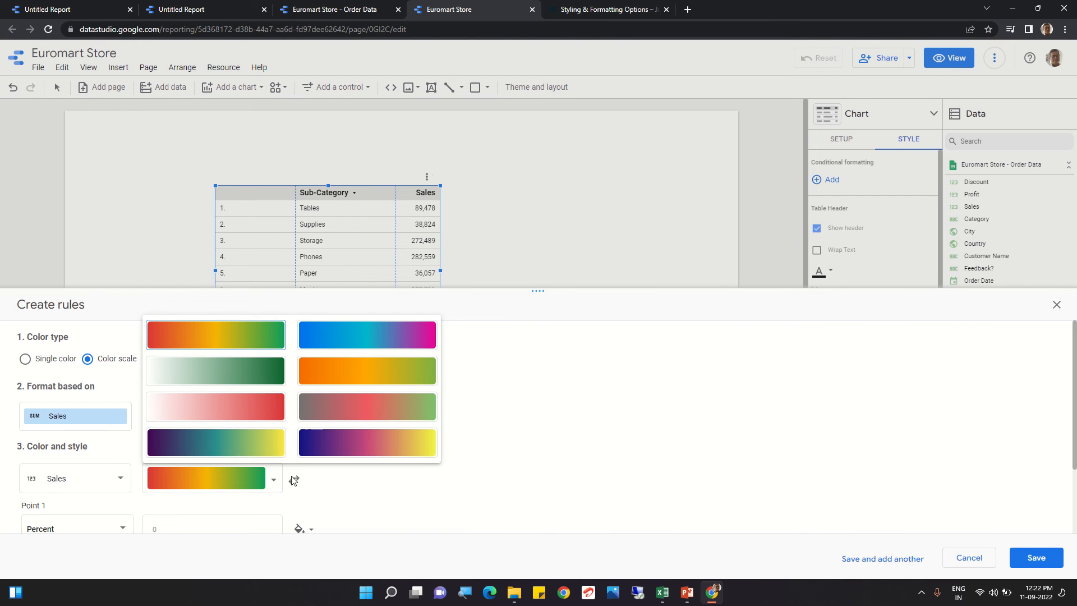
left_click(334, 484)
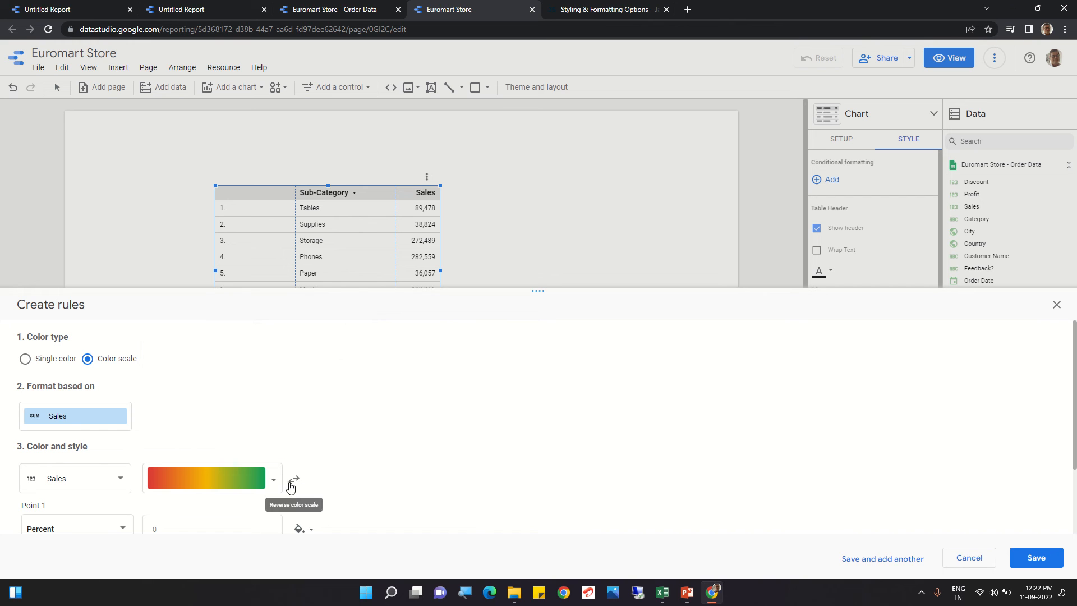
left_click(293, 485)
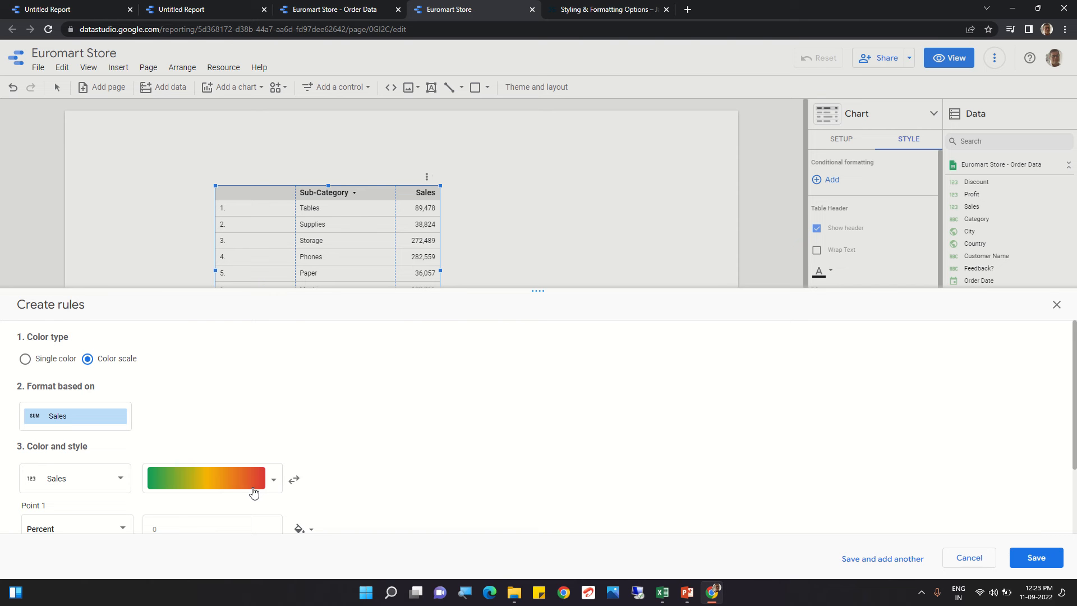
left_click(297, 481)
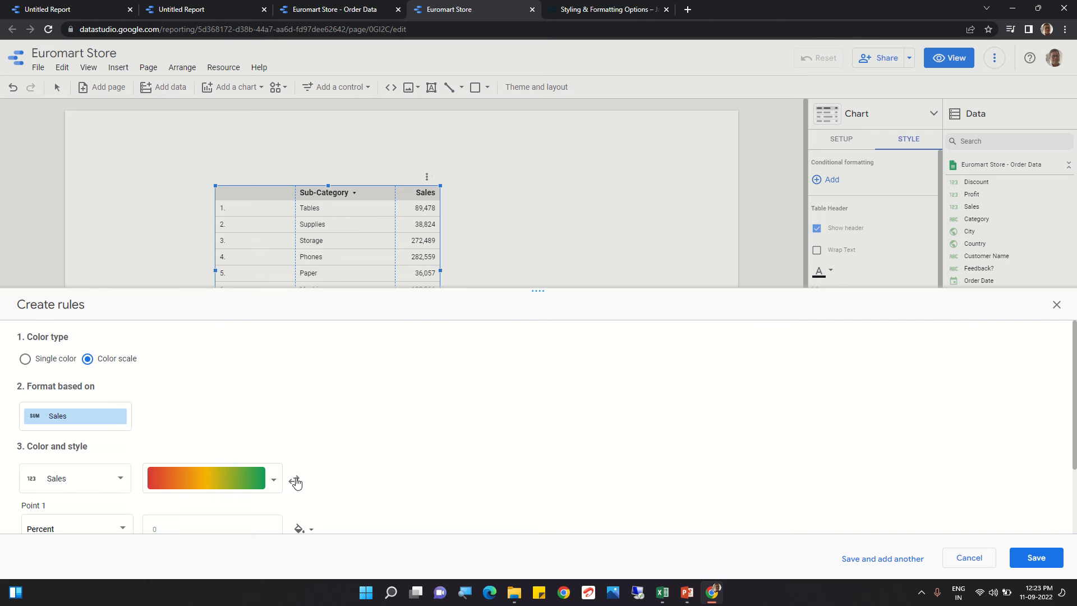
scroll(412, 379, "down", 2)
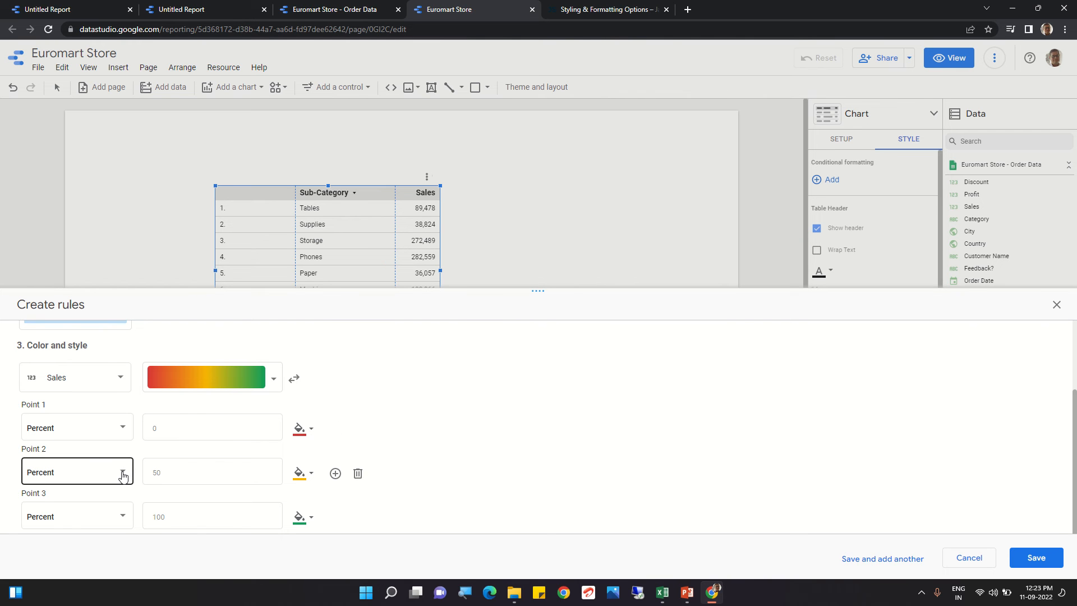
left_click(123, 428)
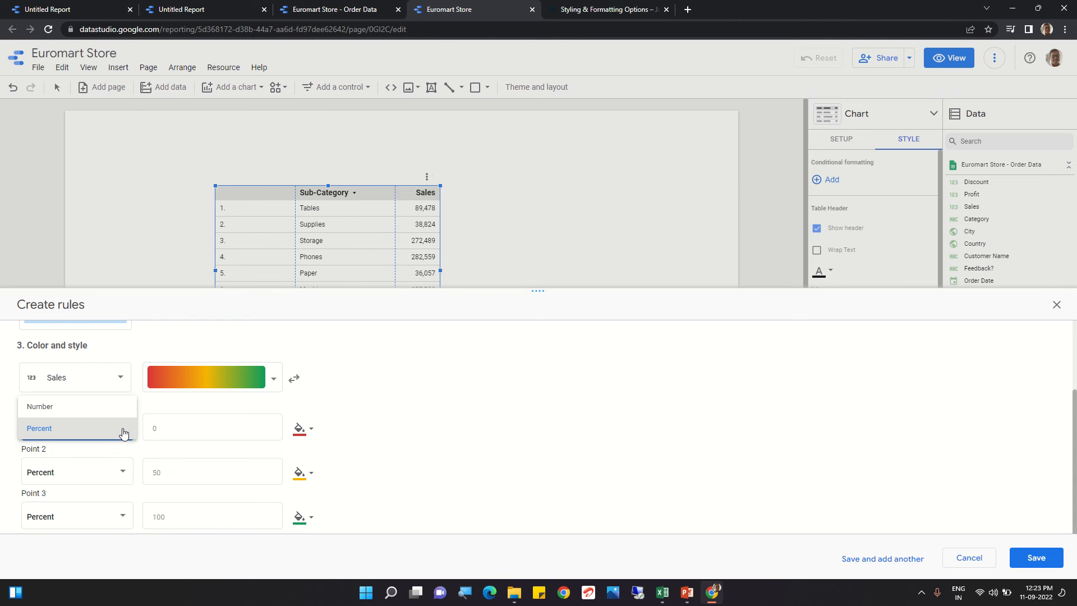
left_click(123, 433)
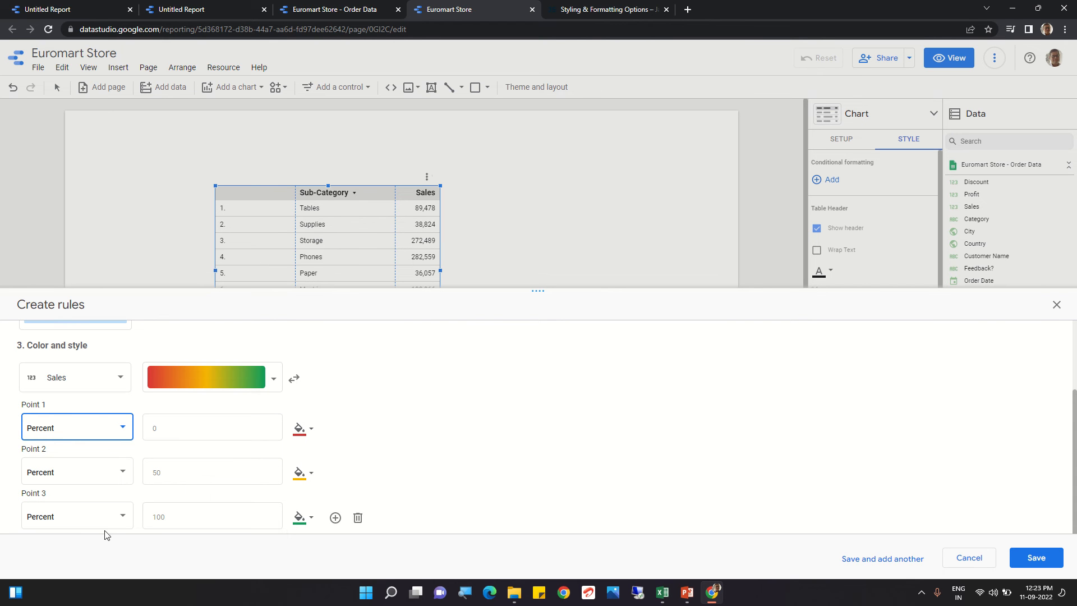
left_click(1050, 560)
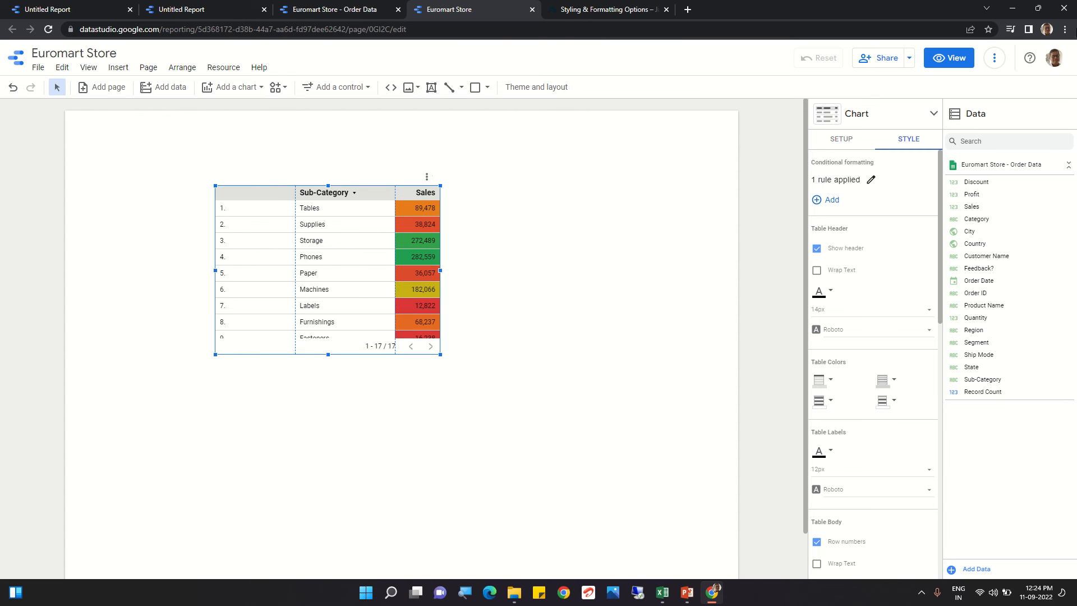
Step: Delete the colour scale rule and close the conditional format rules
left_click(872, 180)
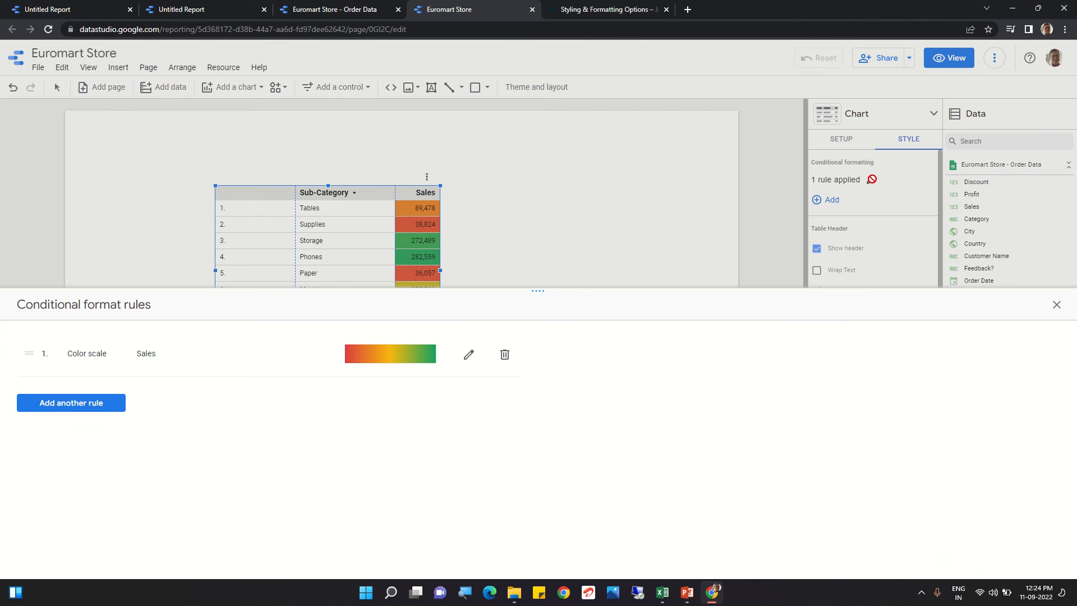
left_click(503, 358)
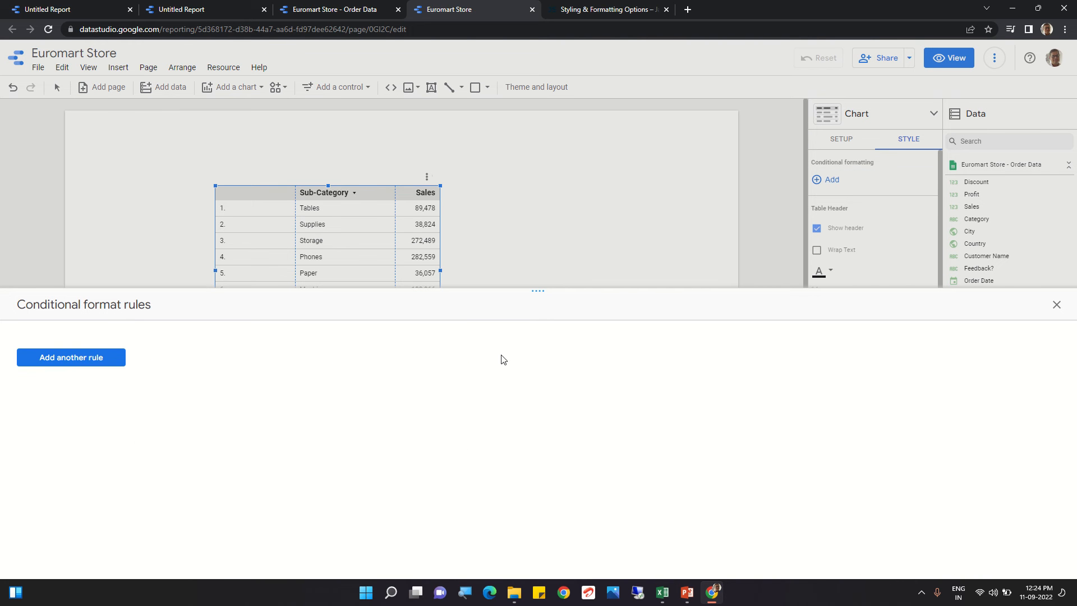
left_click(1055, 306)
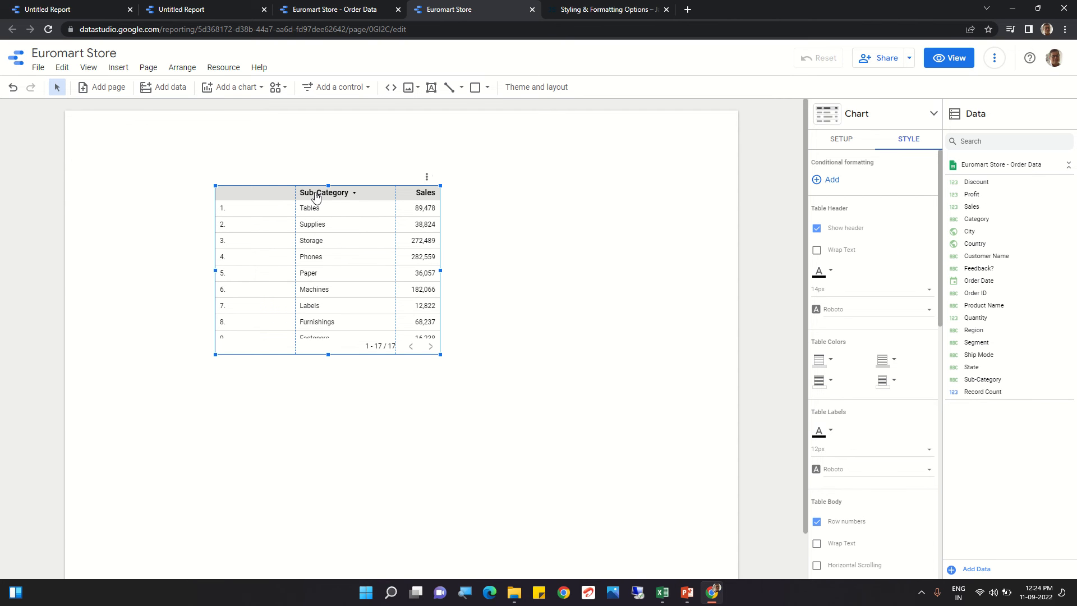
Step: Turn the table header off and back on
left_click(817, 229)
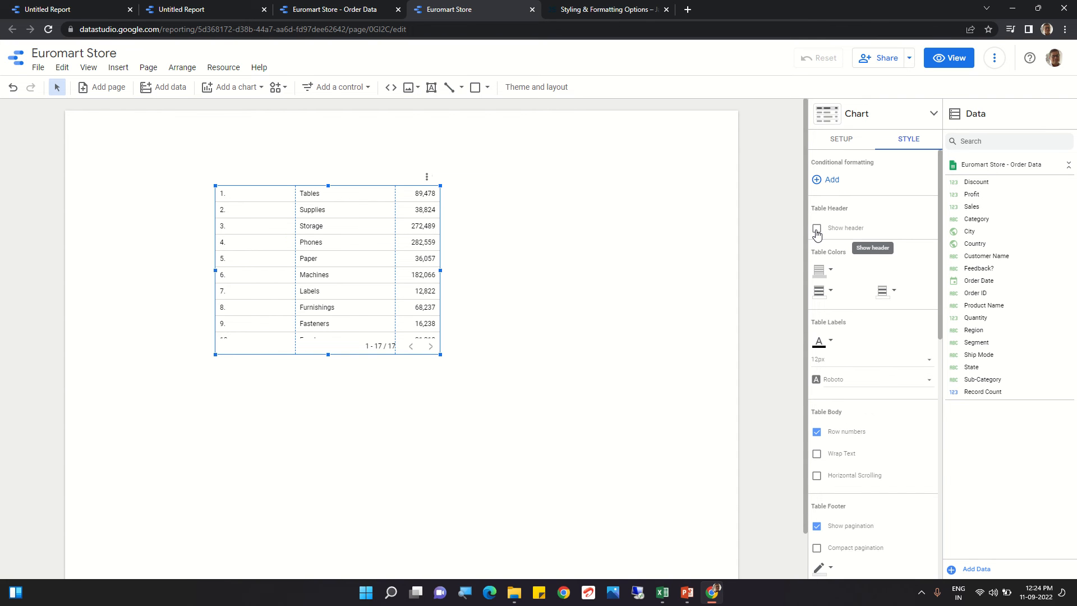
left_click(817, 230)
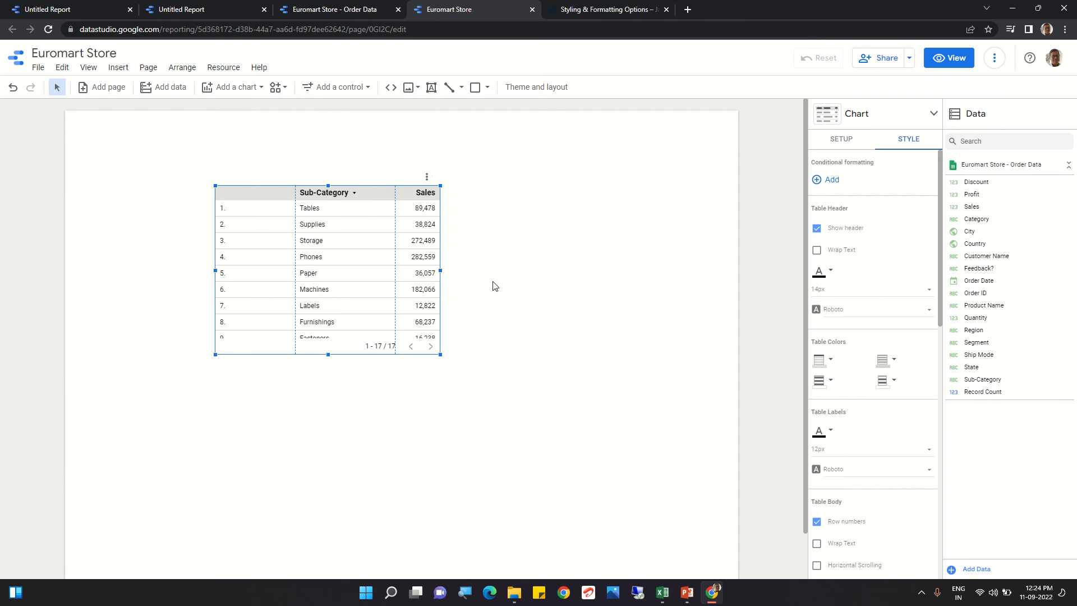
Step: Change the table header font colour to red, then switch it to dark grey
left_click(831, 272)
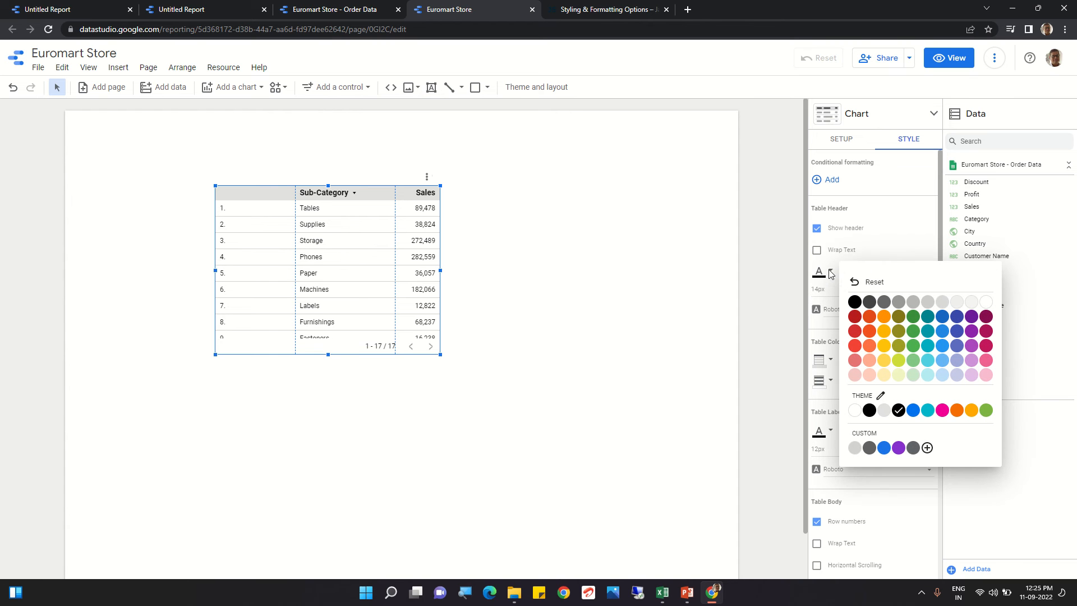
left_click(873, 318)
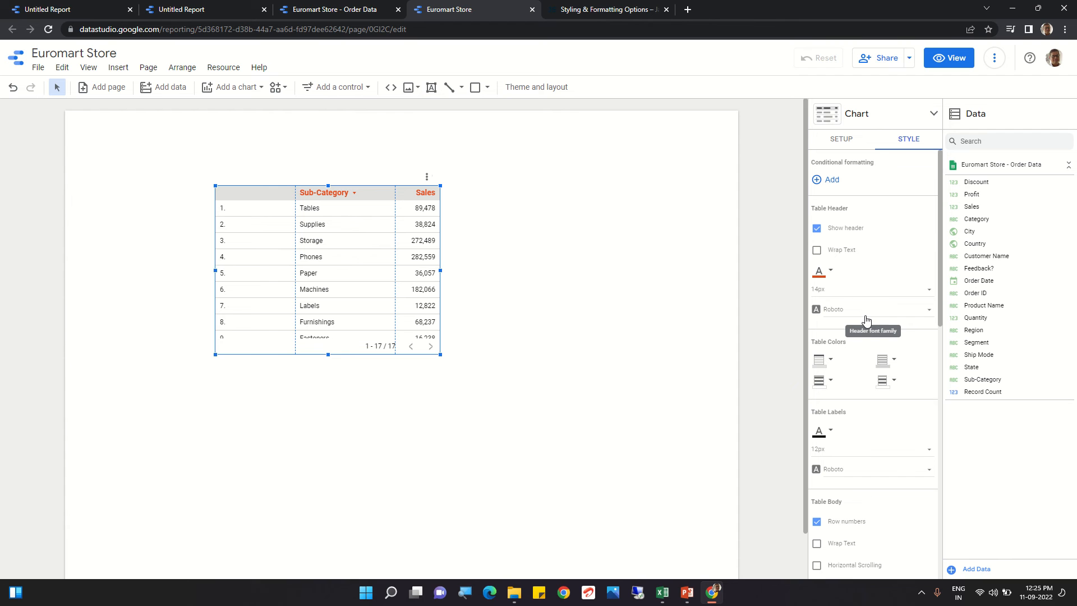
left_click(833, 275)
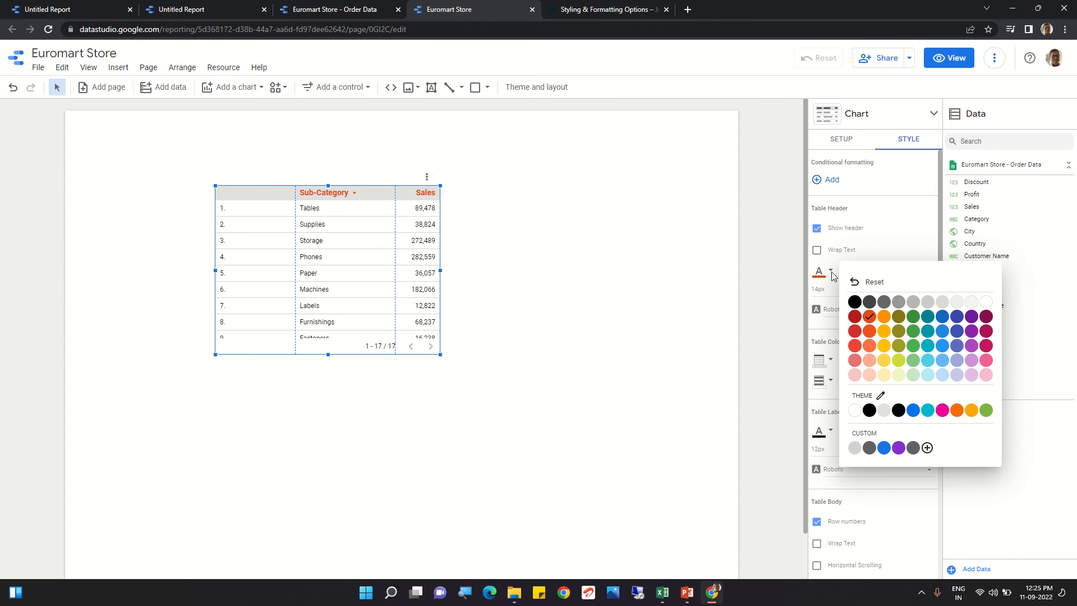
left_click(871, 304)
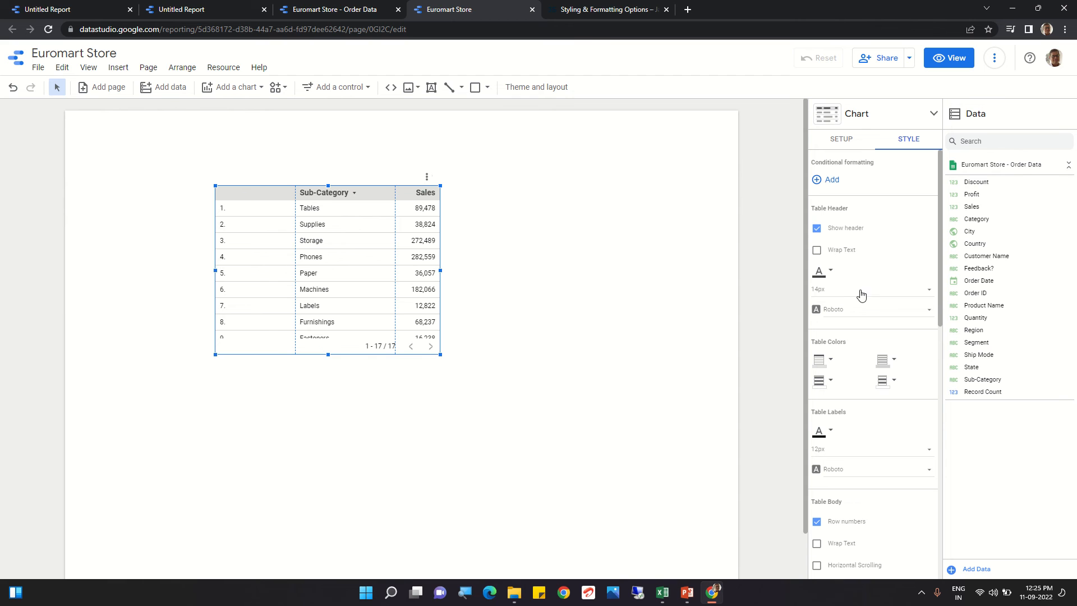
Step: Set the header font size to 16px and preview the Syncopate font before keeping Roboto for the header
left_click(929, 294)
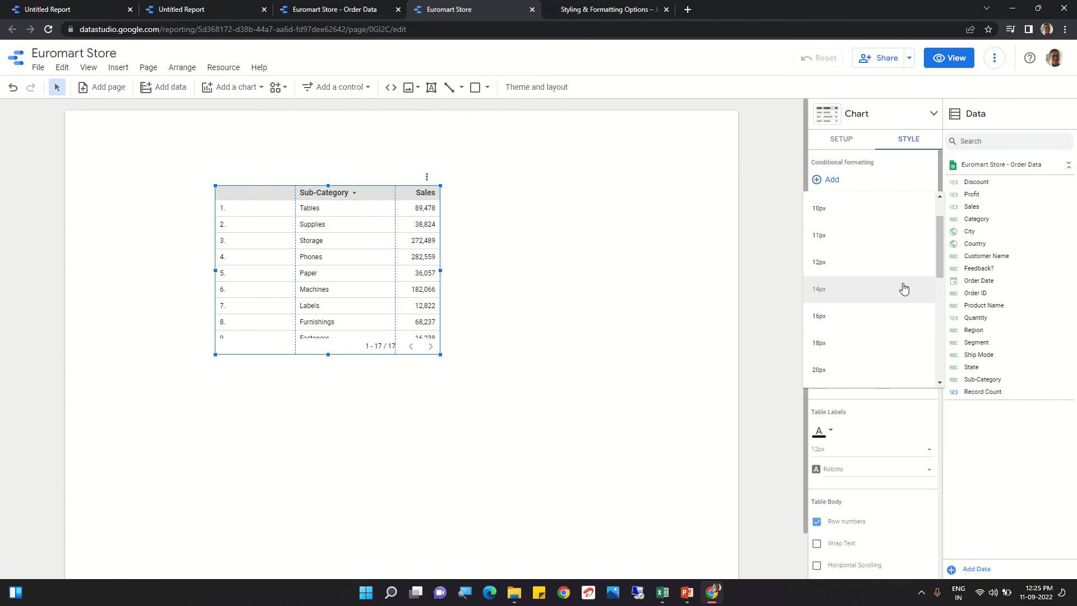
left_click(851, 316)
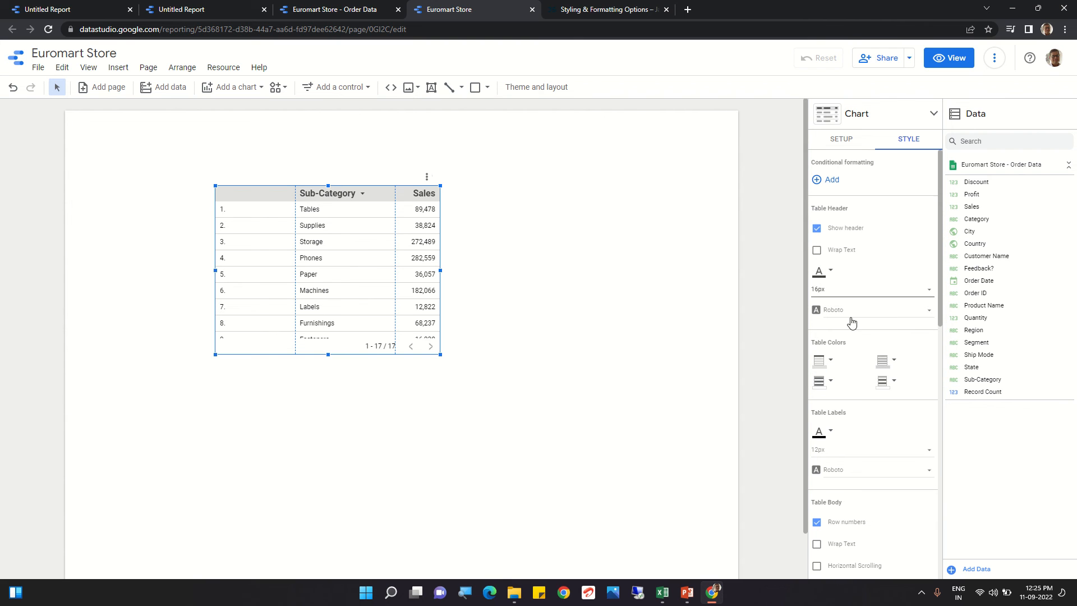
left_click(922, 317)
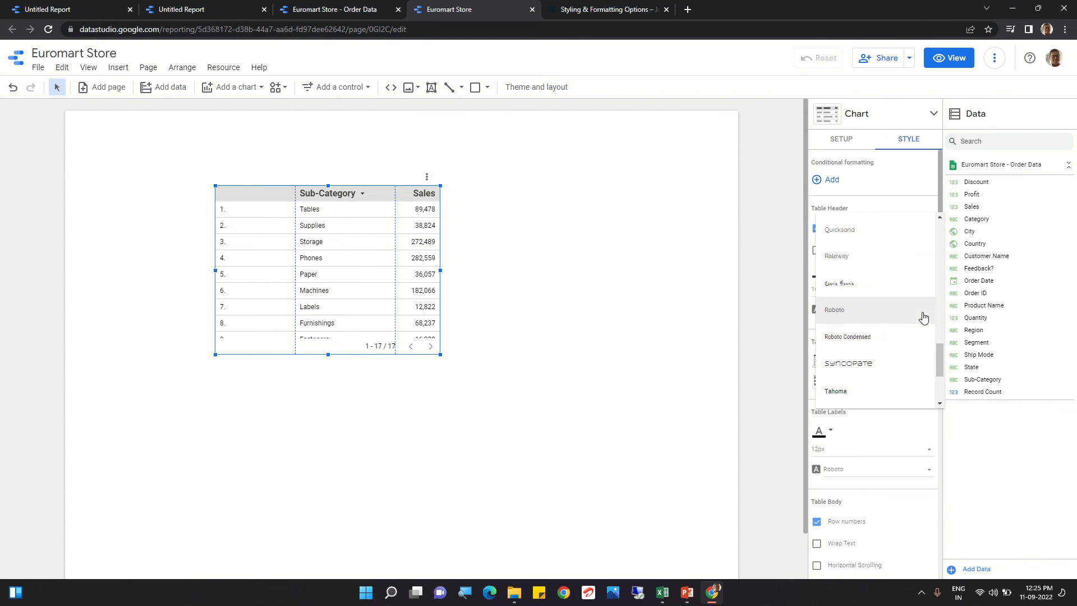
left_click(862, 365)
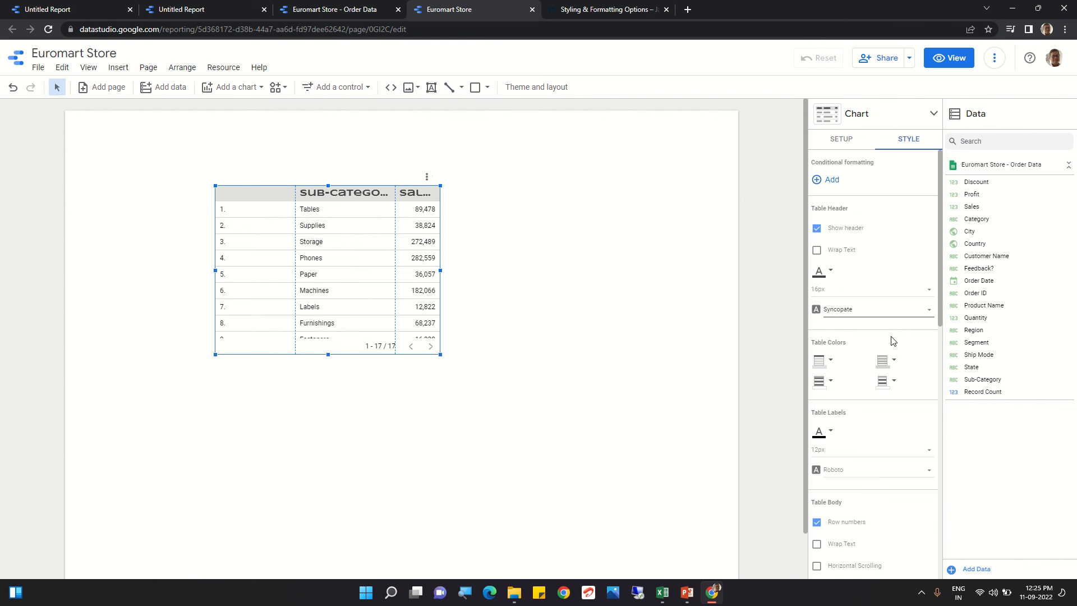
left_click(930, 315)
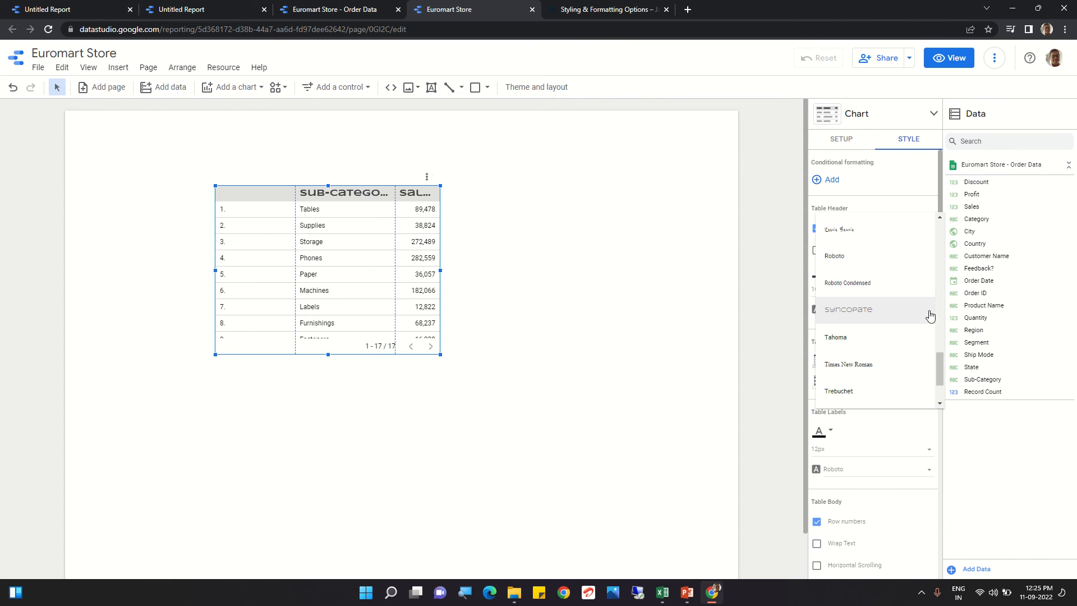
left_click(844, 264)
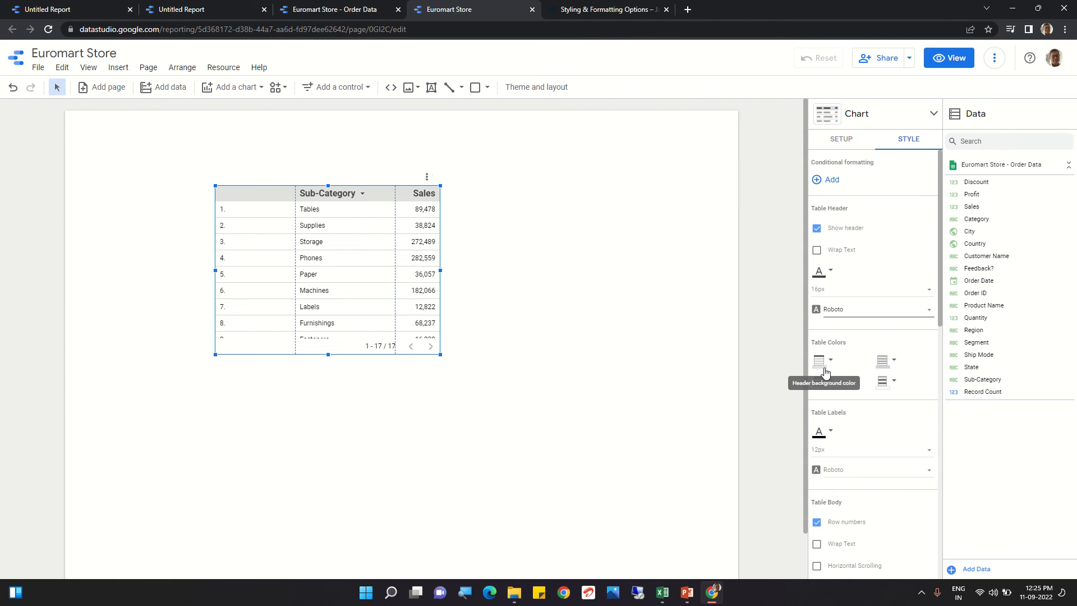
Step: Set the header background colour to red, then change it to light cyan
scroll(834, 348, "down", 1)
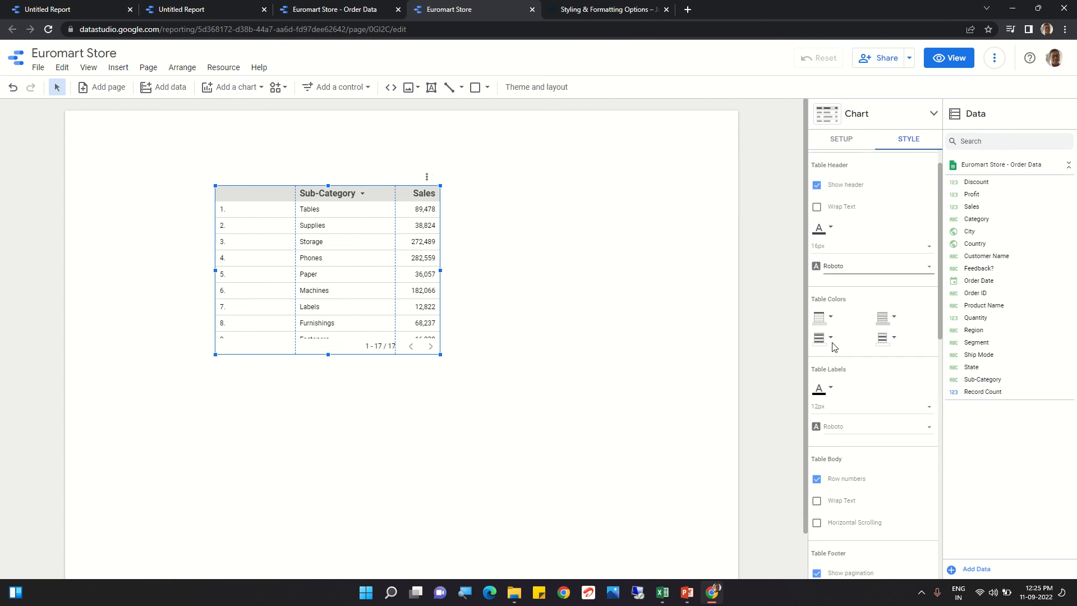
left_click(830, 310)
left_click(704, 333)
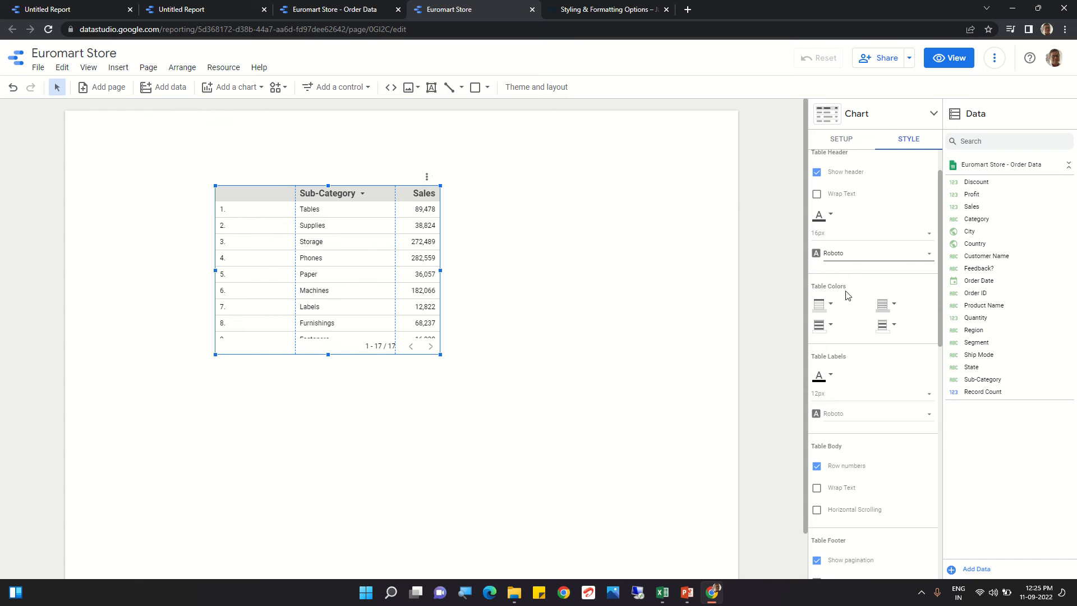
left_click(831, 305)
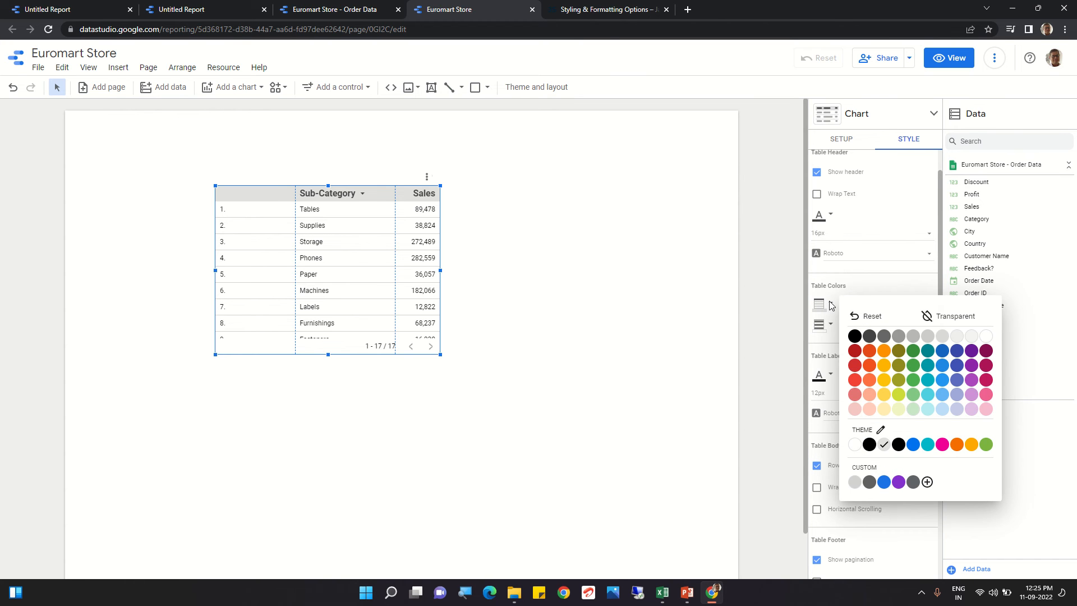
left_click(854, 354)
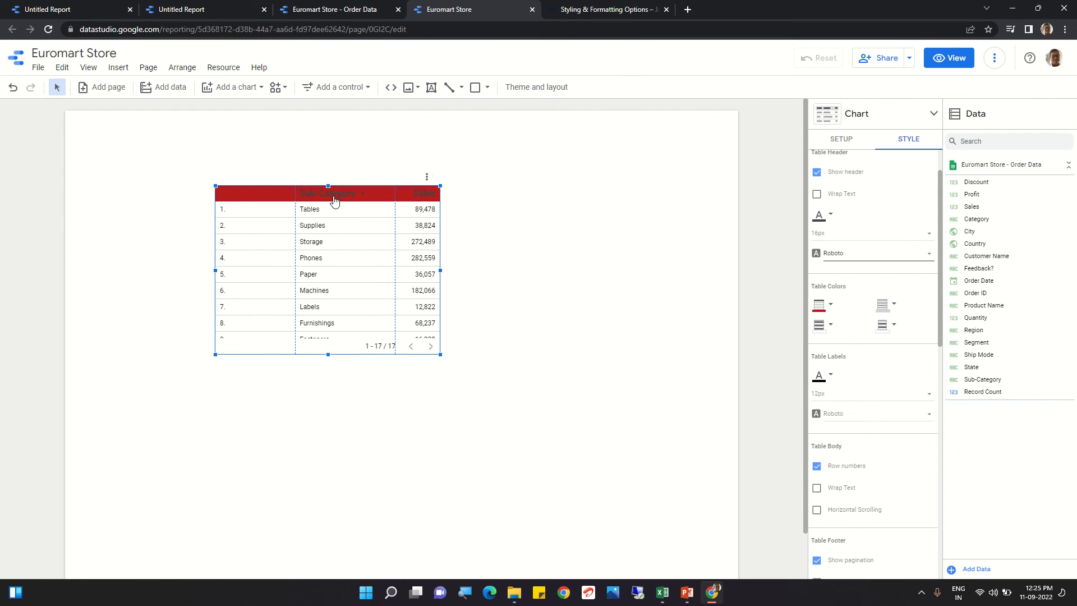
left_click(833, 310)
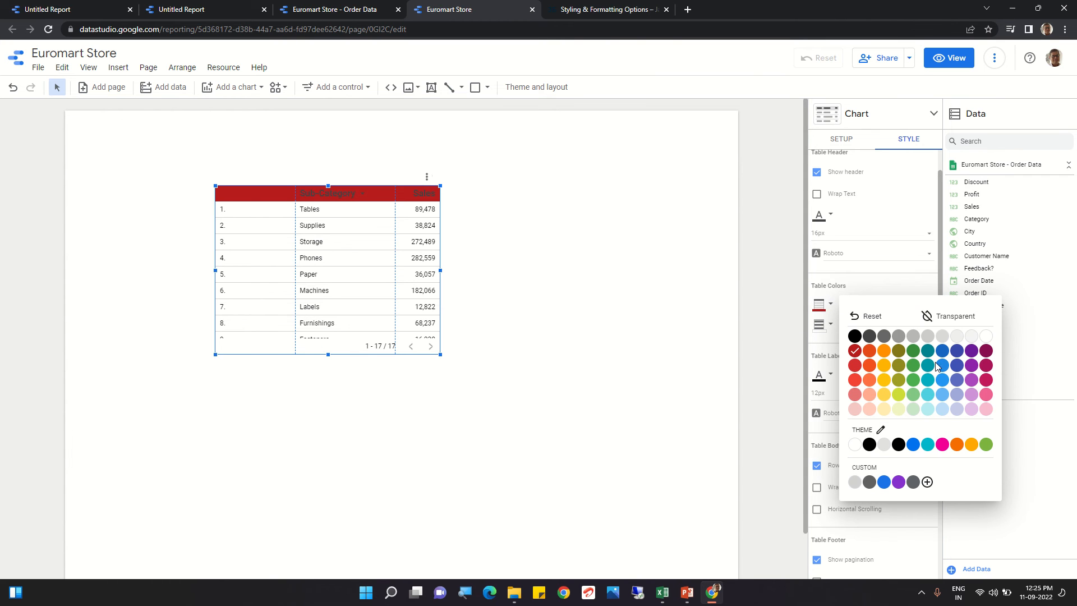
left_click(928, 396)
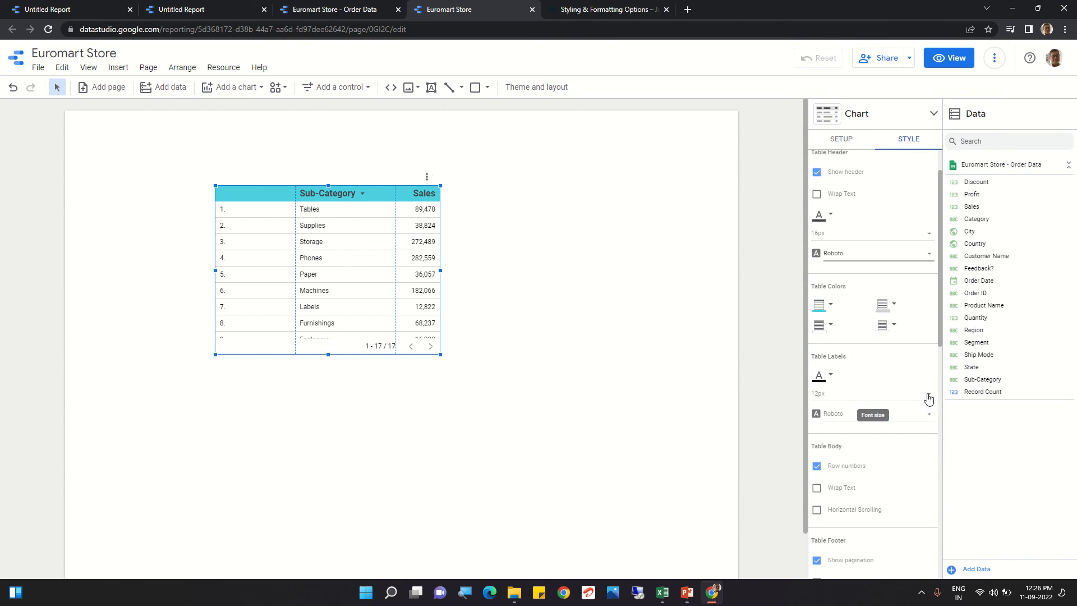
Step: Reselect the table and give the odd rows a light cyan background colour
left_click(707, 336)
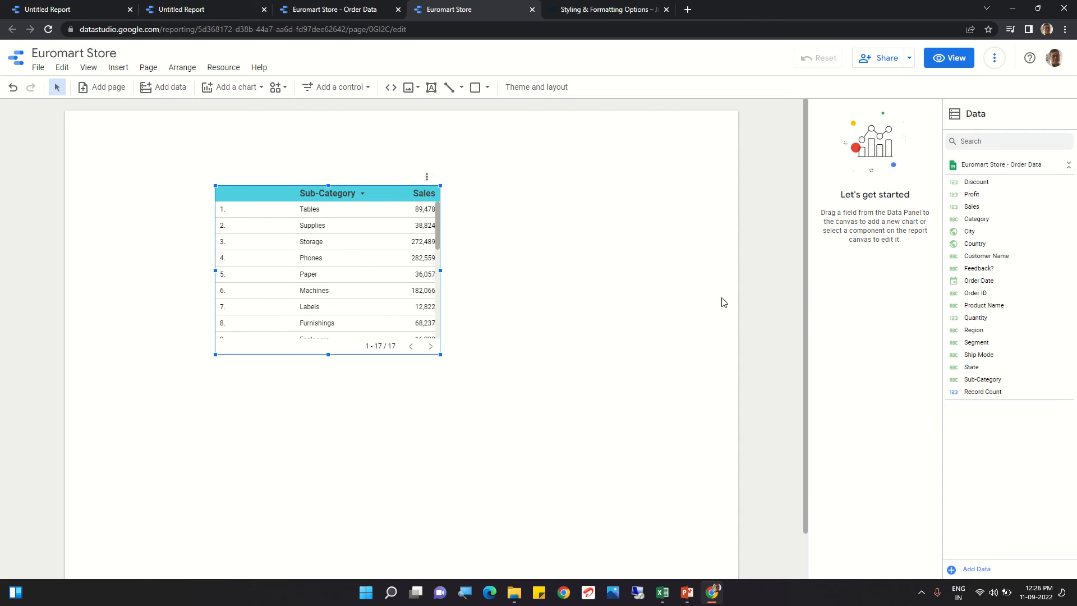
left_click(344, 263)
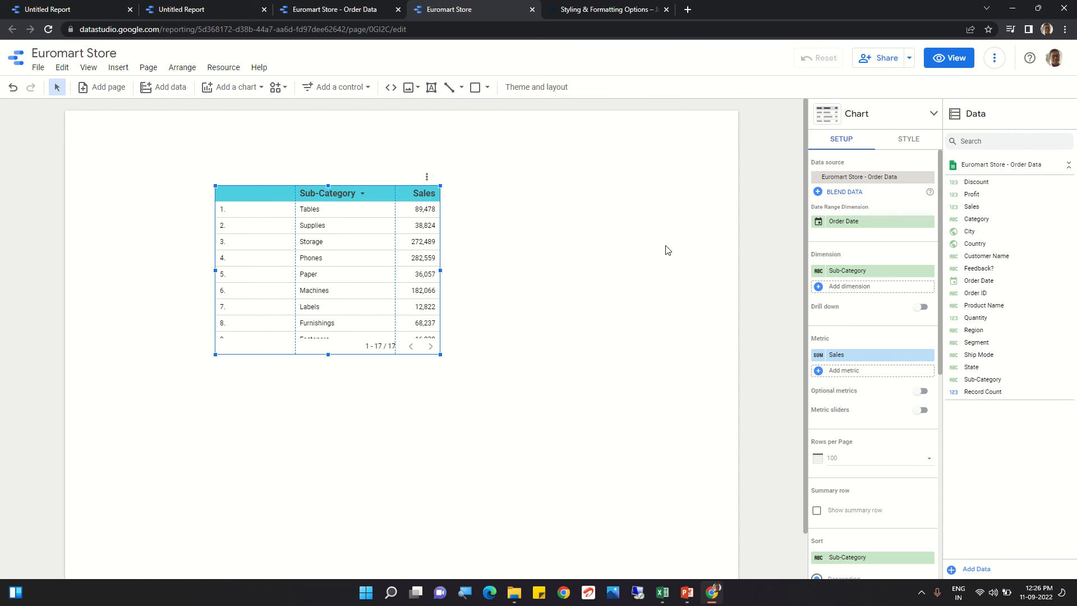
left_click(909, 141)
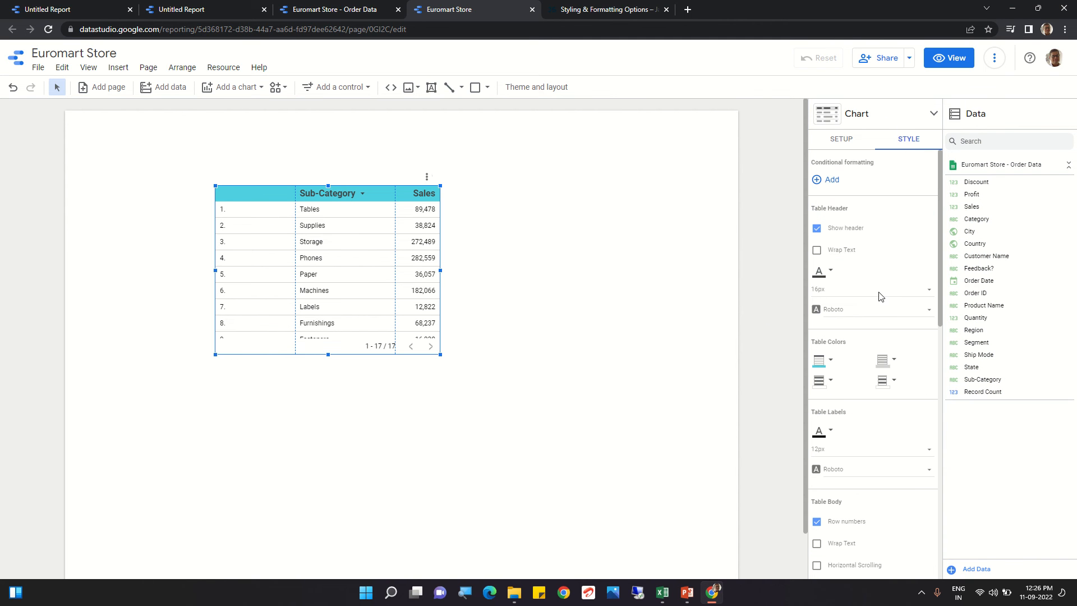
left_click(832, 381)
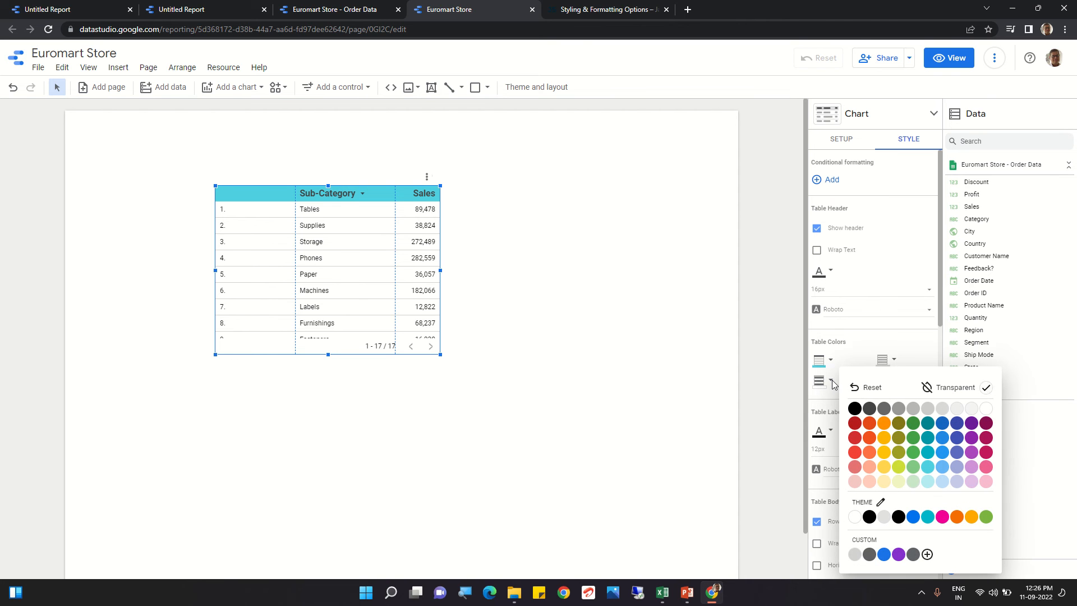
left_click(929, 482)
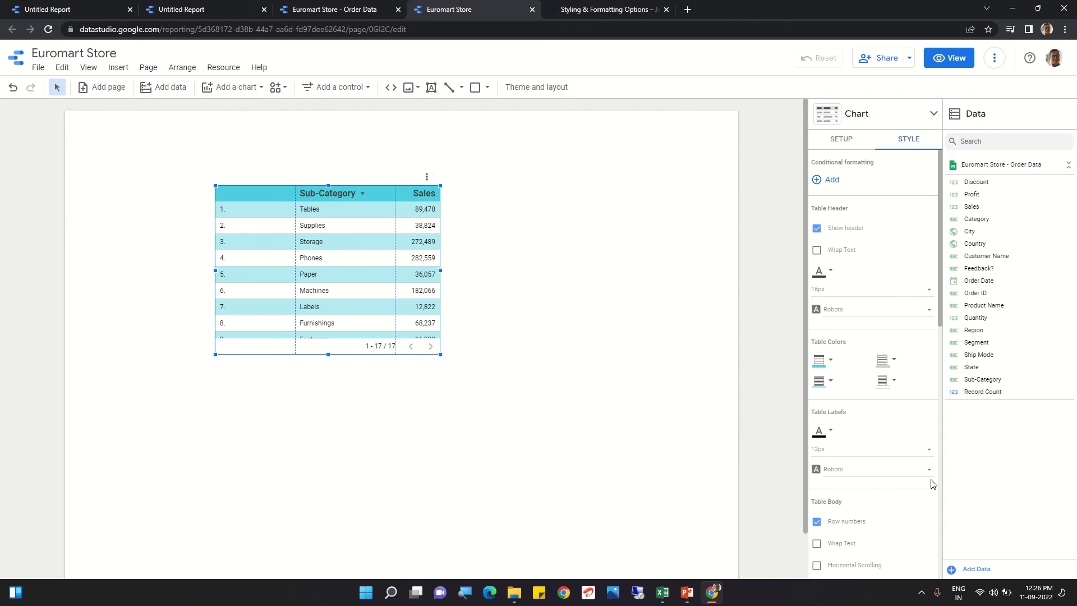
Step: Give the even rows a light green background colour
left_click(894, 383)
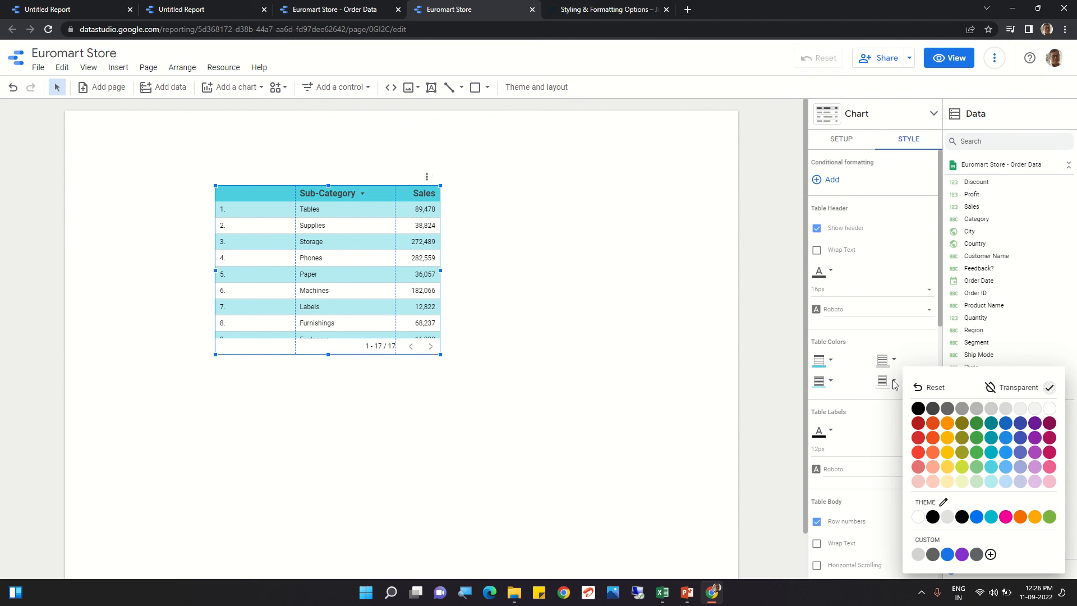
left_click(889, 383)
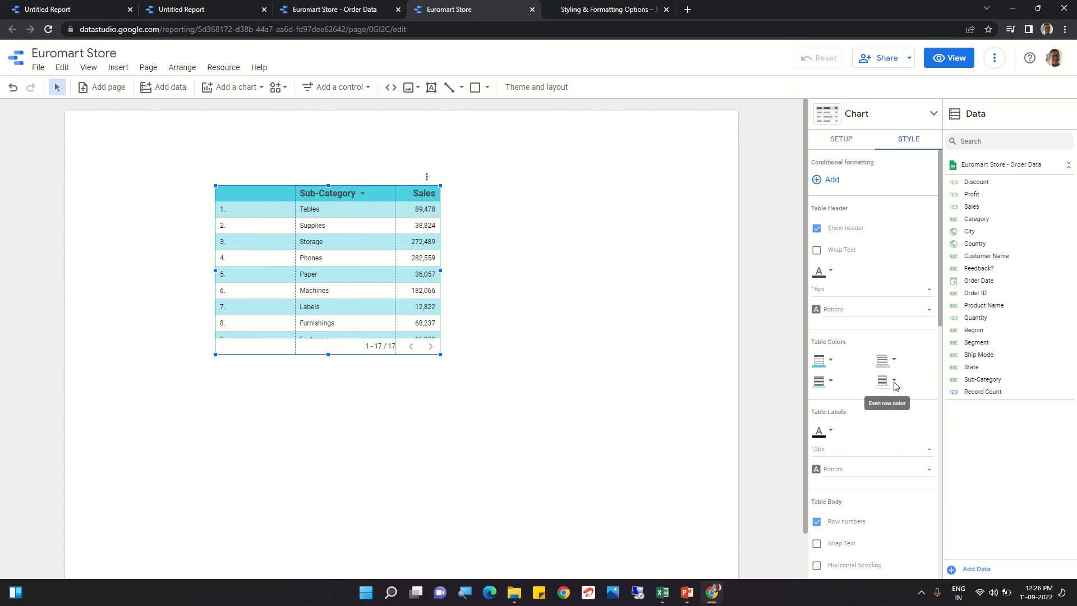
left_click(894, 383)
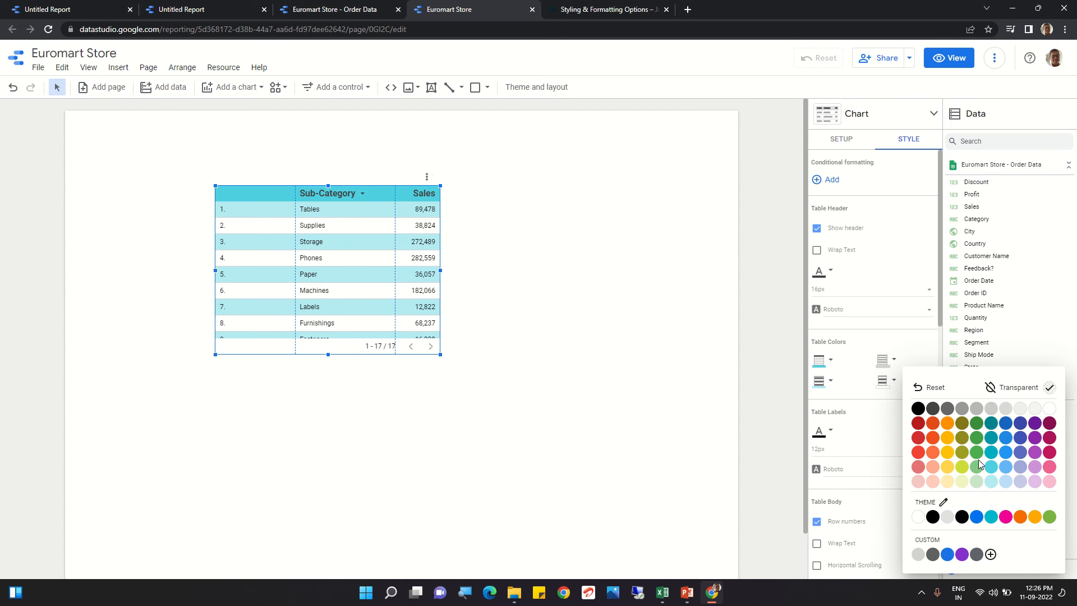
left_click(977, 483)
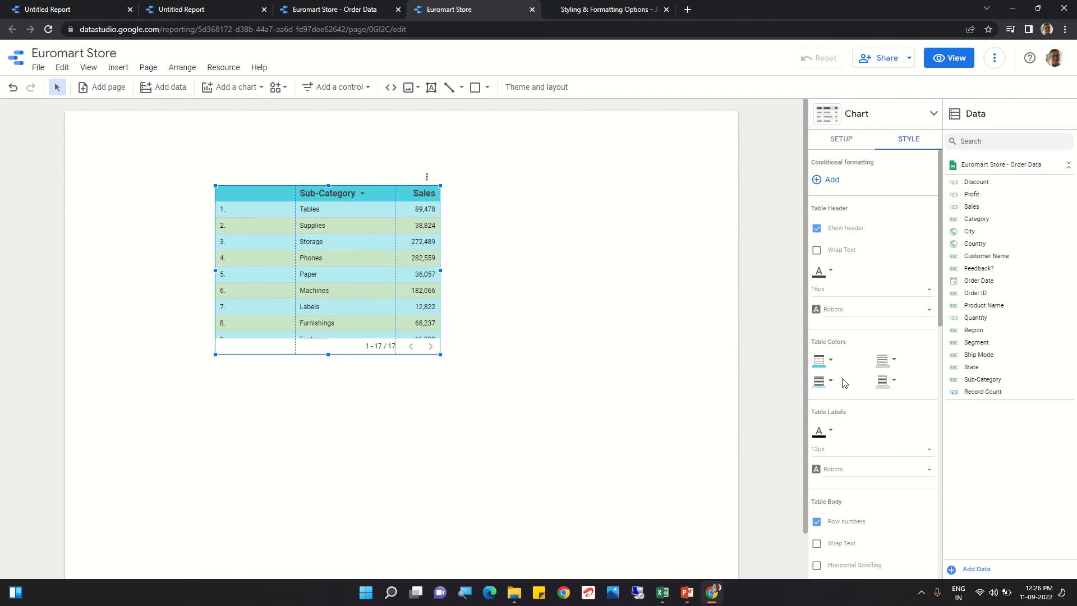
Step: Turn the table's row numbers off and back on
scroll(819, 449, "down", 2)
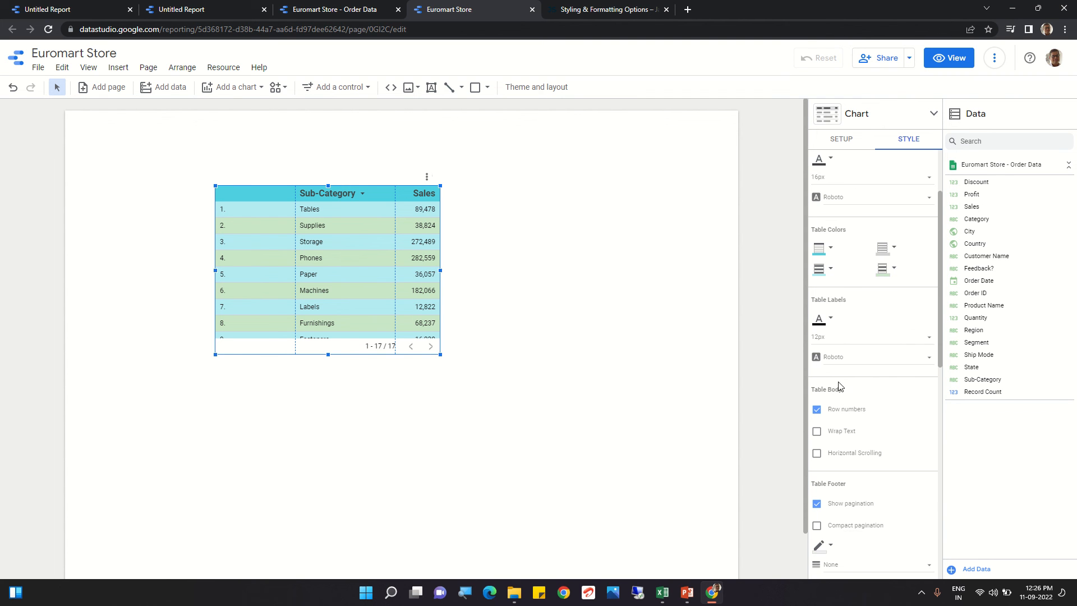
left_click(832, 321)
left_click(831, 320)
left_click(817, 410)
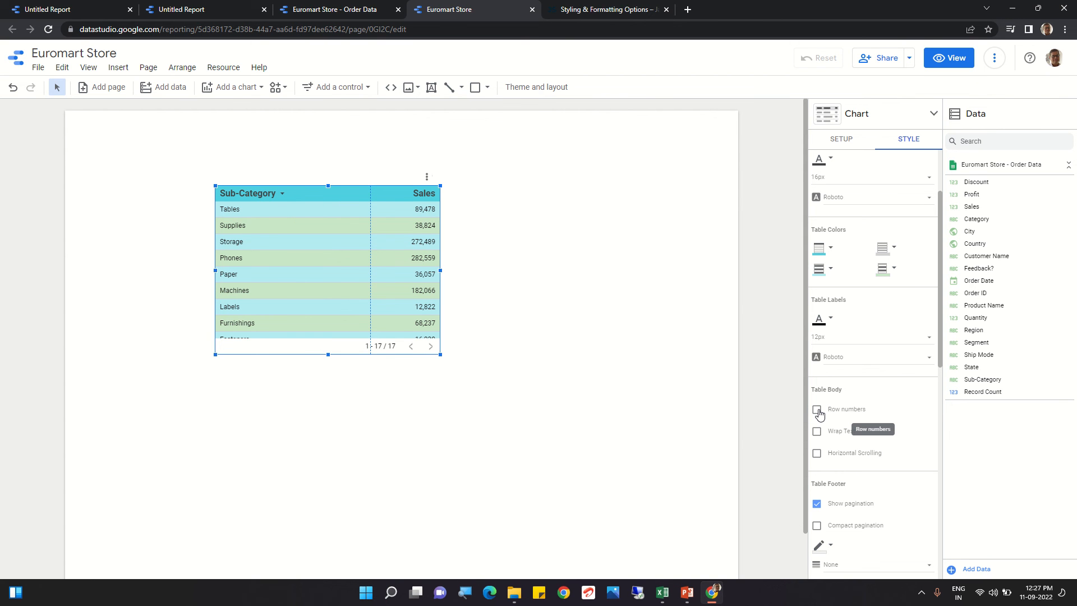
left_click(817, 411)
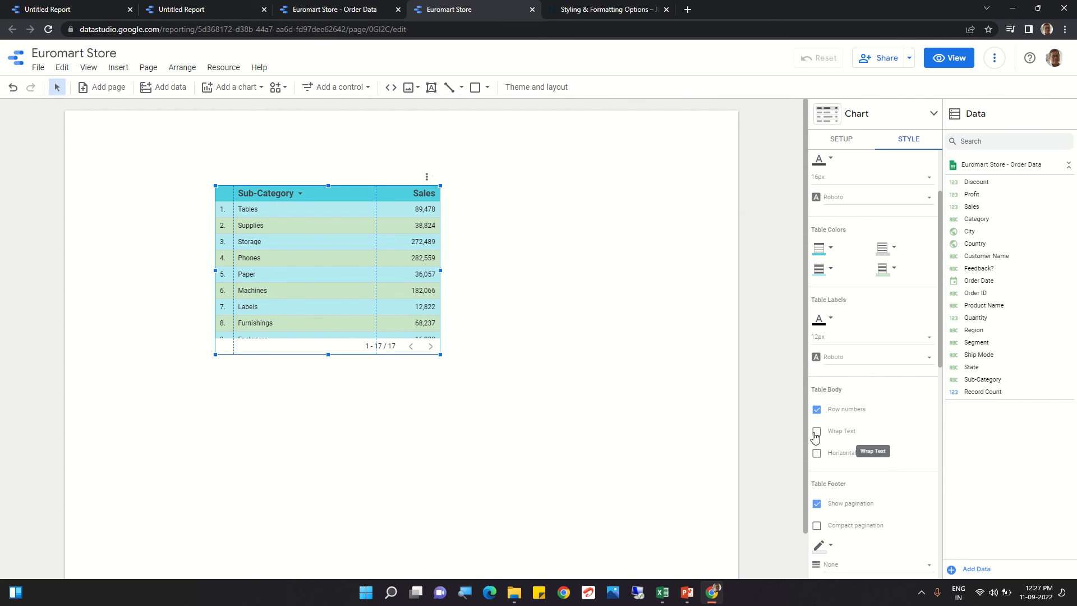
Step: Turn the table footer pagination off and back on
scroll(861, 432, "down", 2)
scroll(860, 431, "down", 3)
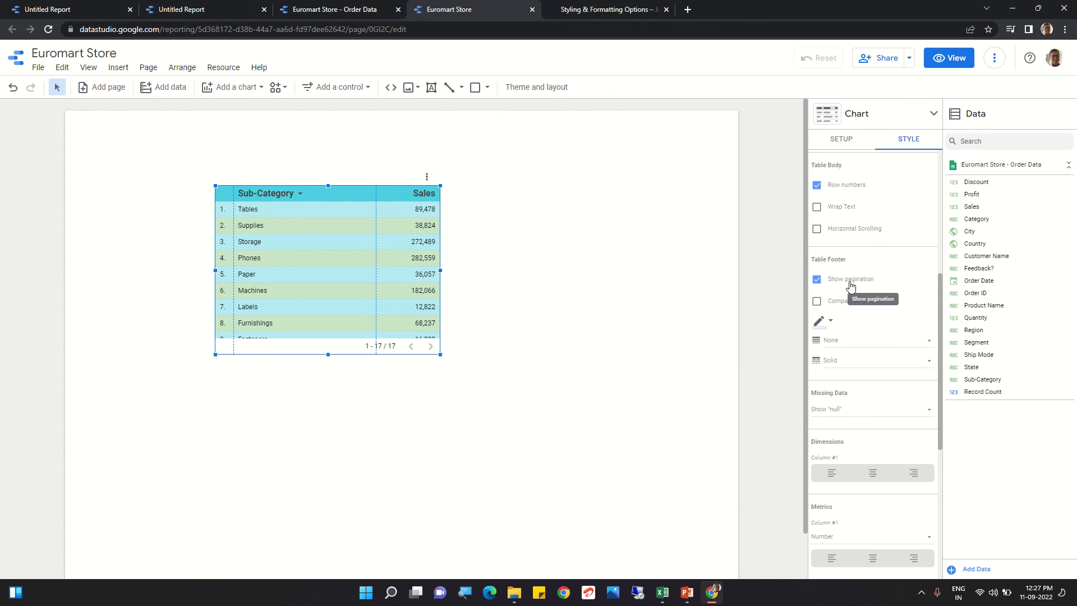
left_click(817, 280)
left_click(818, 281)
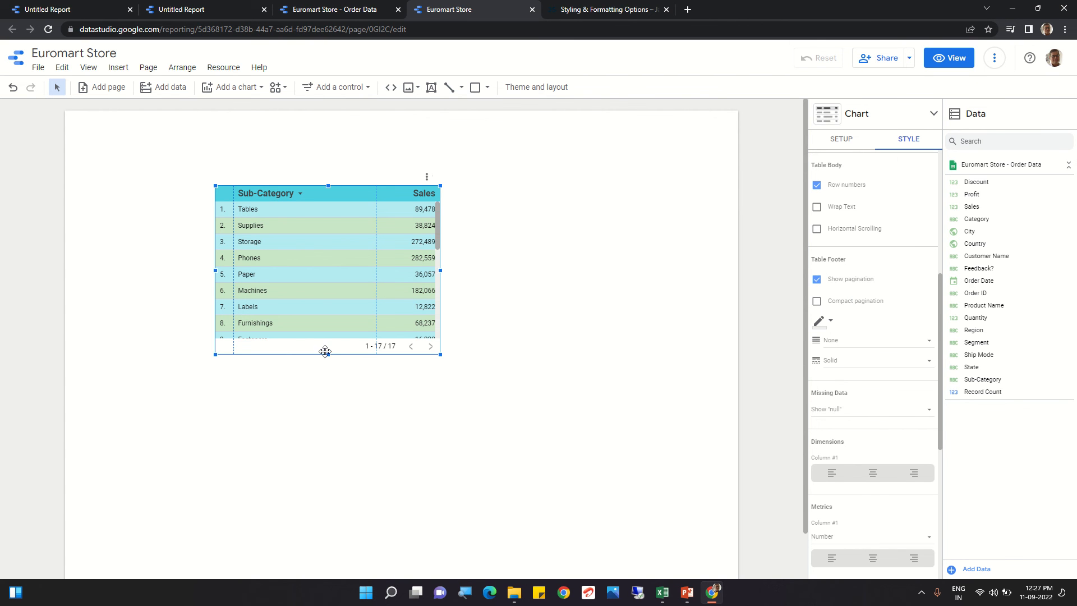
Step: Stretch the table downward to show about 14 rows and nudge it slightly right and down
left_click_drag(329, 355, 332, 450)
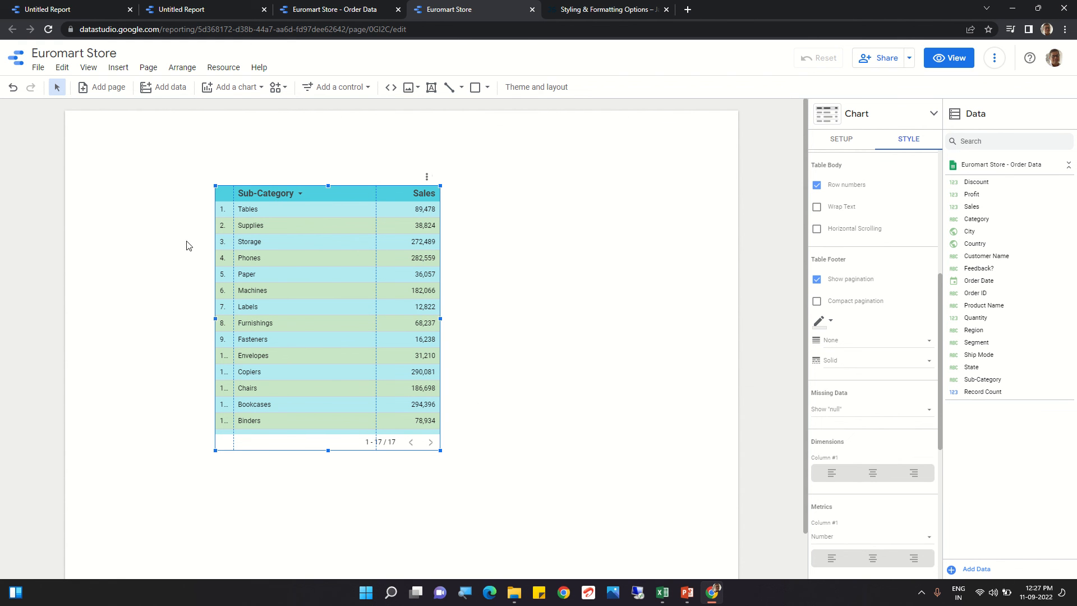
left_click_drag(236, 192, 253, 207)
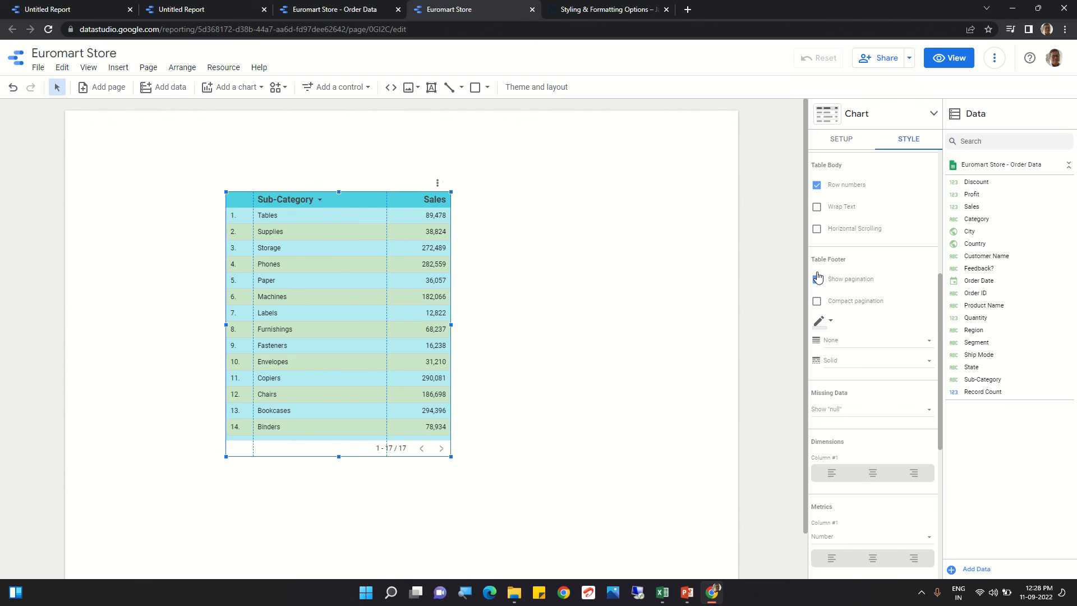
Step: Turn compact pagination on and back off for the table footer
left_click(817, 303)
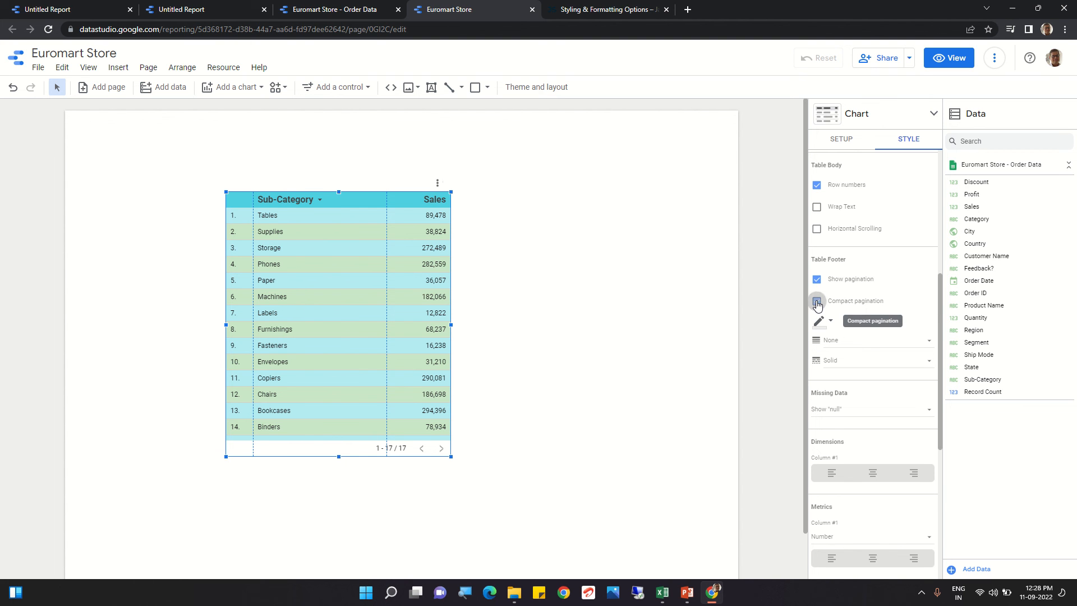
left_click(817, 303)
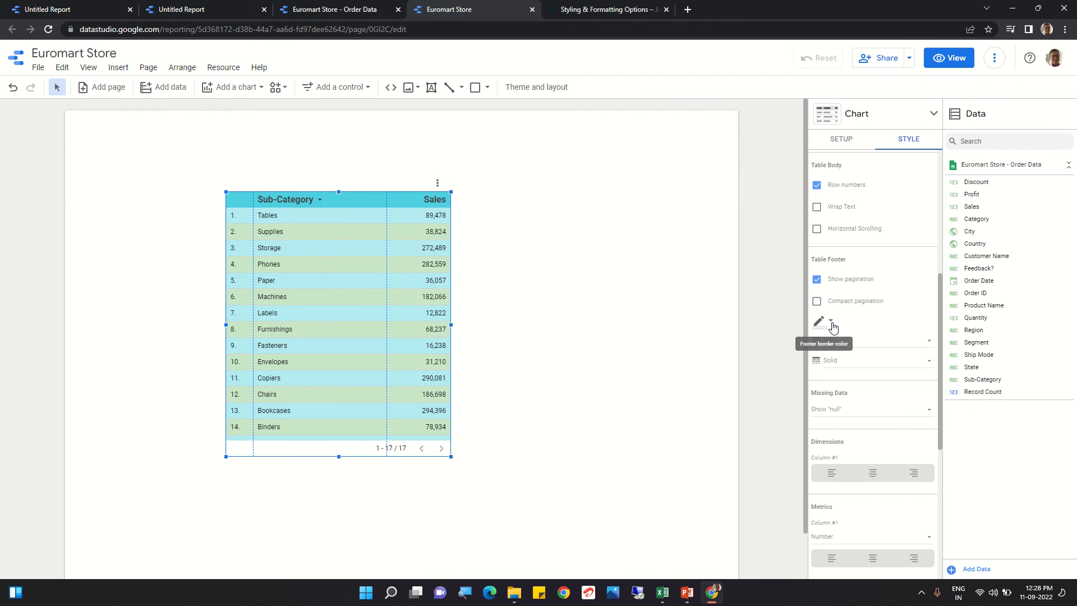
Step: Change the footer border colour to red, then to black
left_click(833, 325)
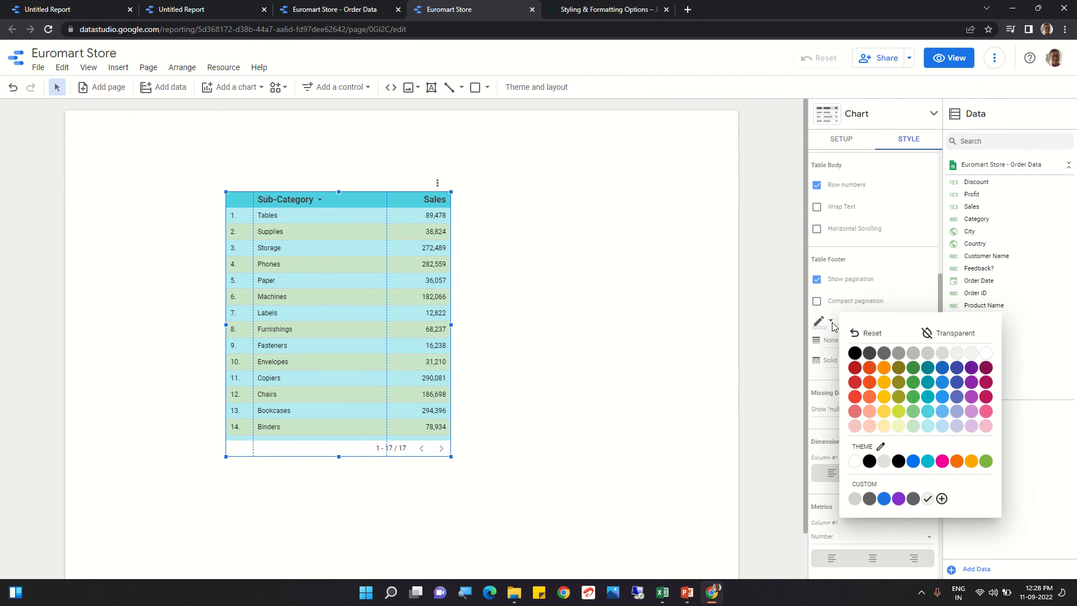
left_click(868, 385)
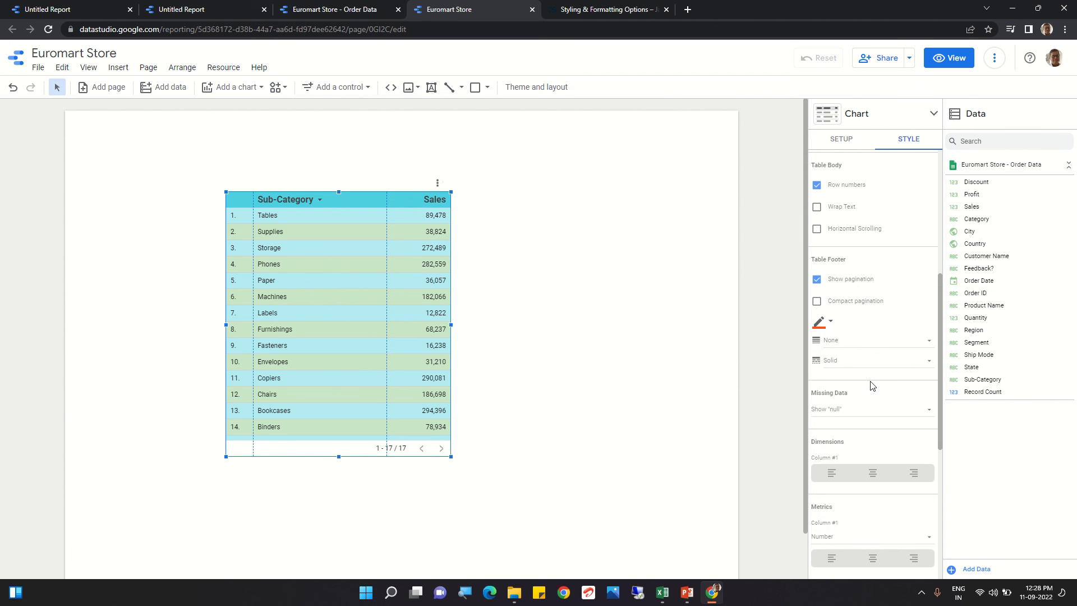
left_click(832, 328)
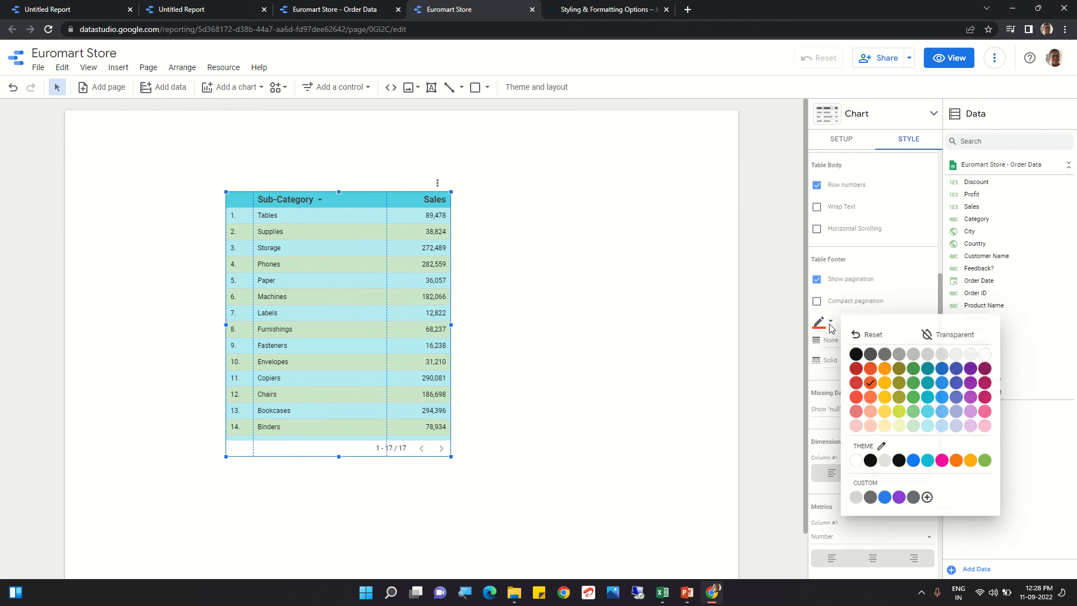
left_click(859, 355)
scroll(849, 337, "down", 3)
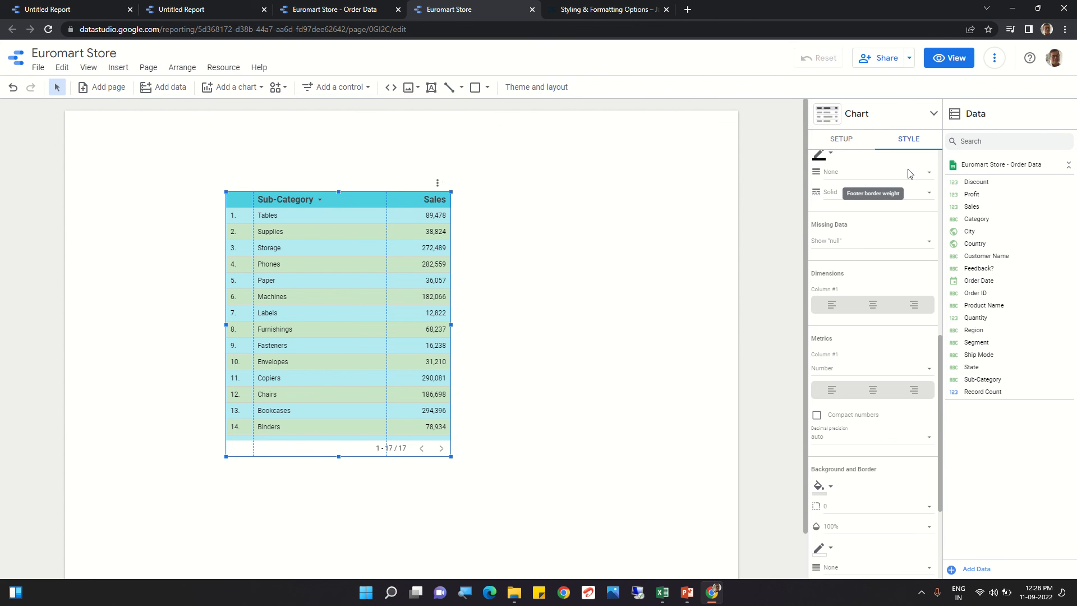
left_click(910, 174)
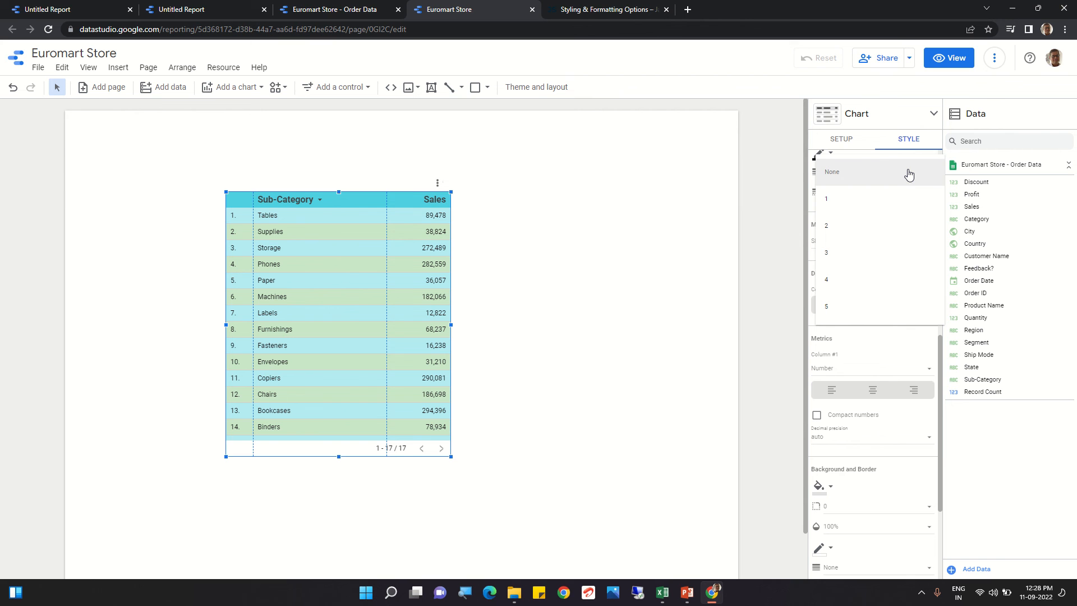
left_click(708, 221)
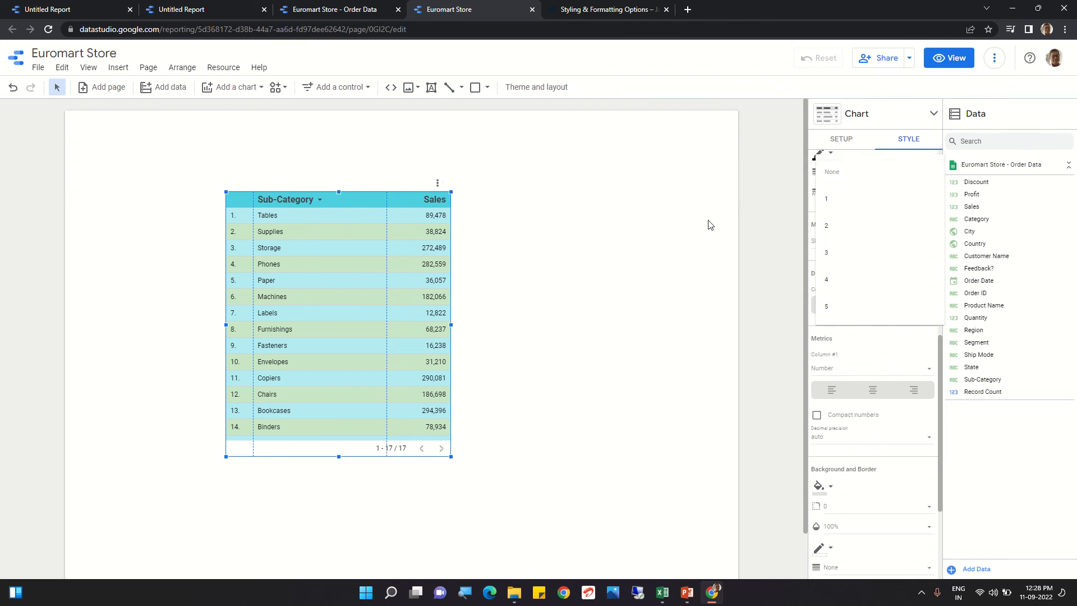
scroll(848, 217, "up", 1)
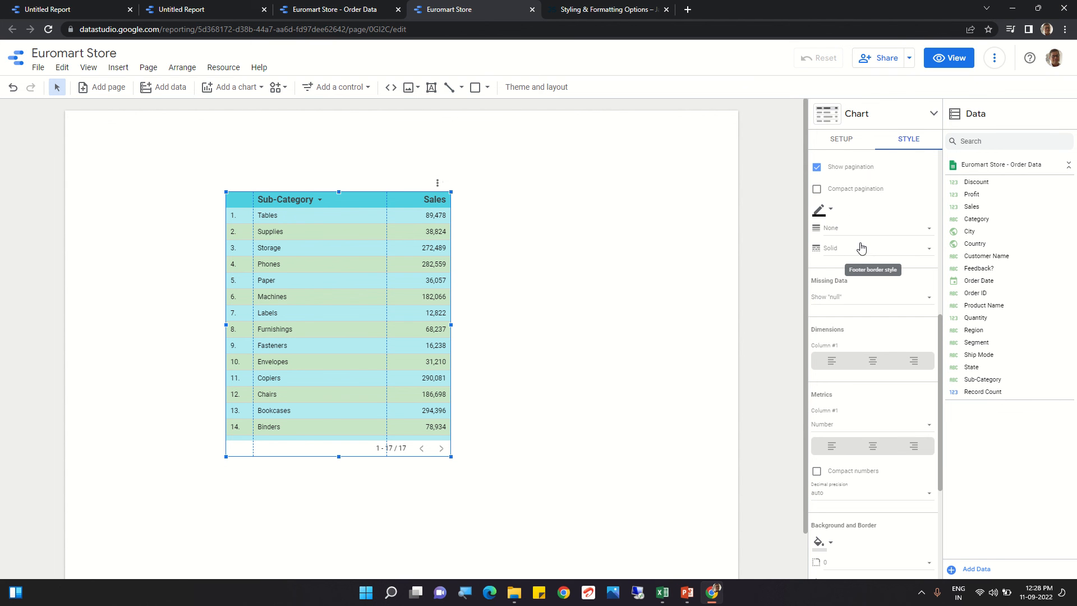
scroll(861, 249, "up", 2)
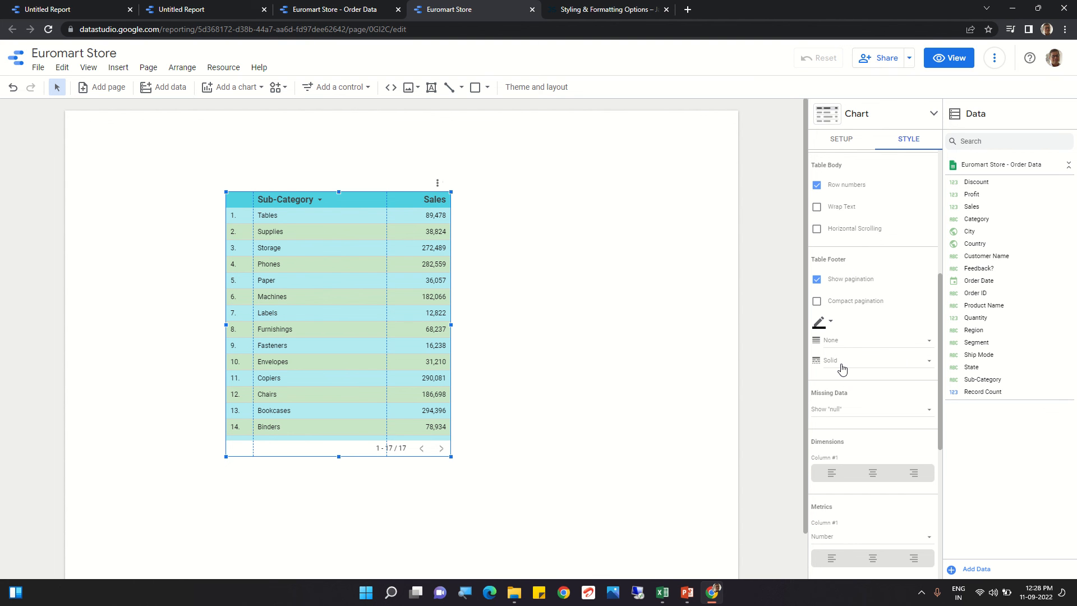
scroll(841, 369, "down", 1)
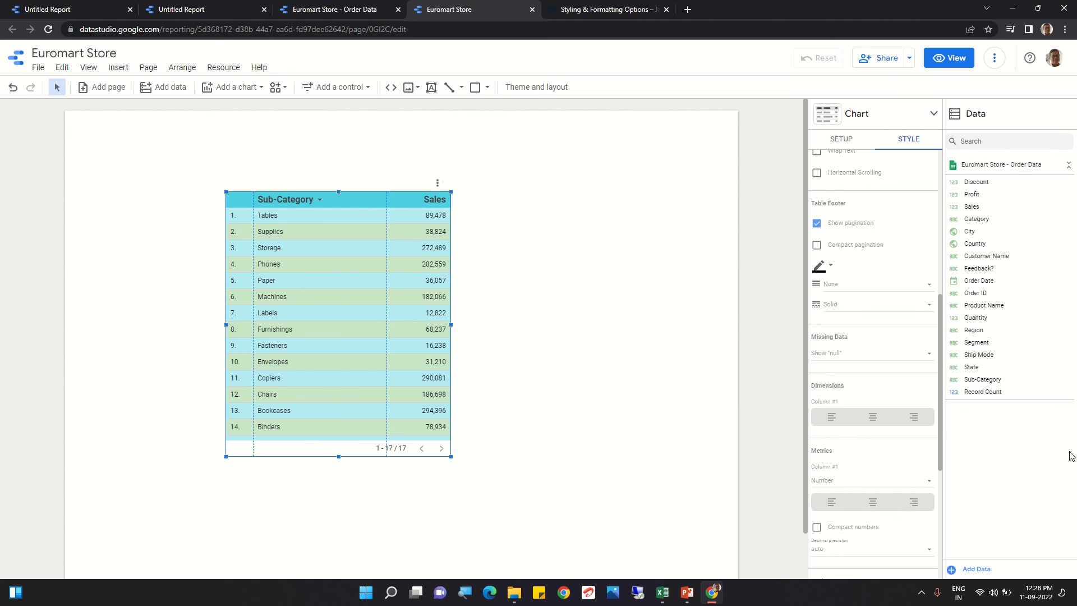
Step: Set the missing data option to Show "null"
left_click(883, 359)
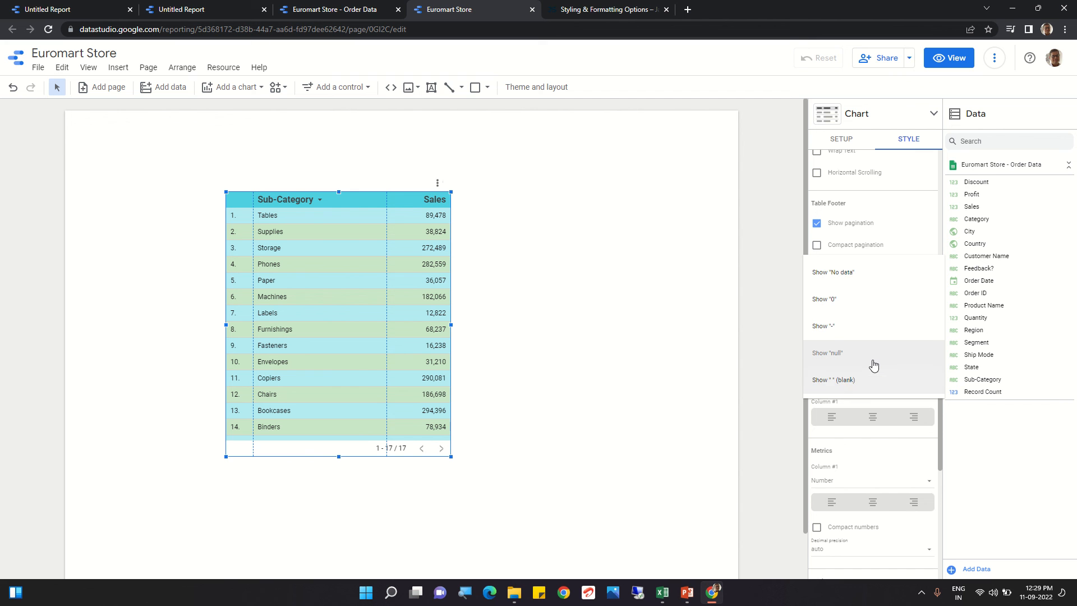
left_click(872, 361)
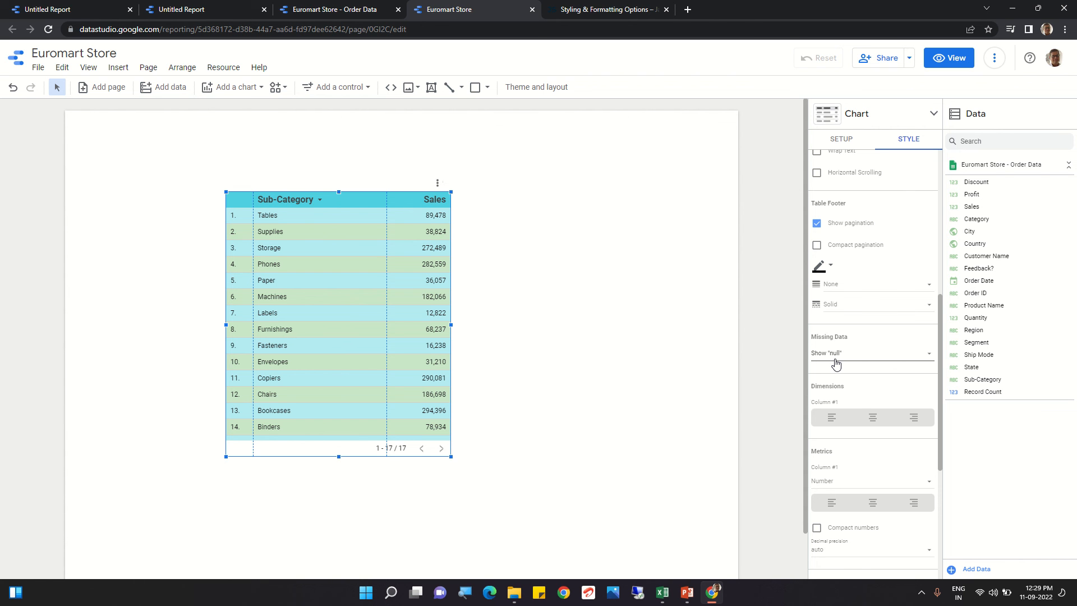
scroll(864, 404, "down", 3)
scroll(867, 379, "up", 1)
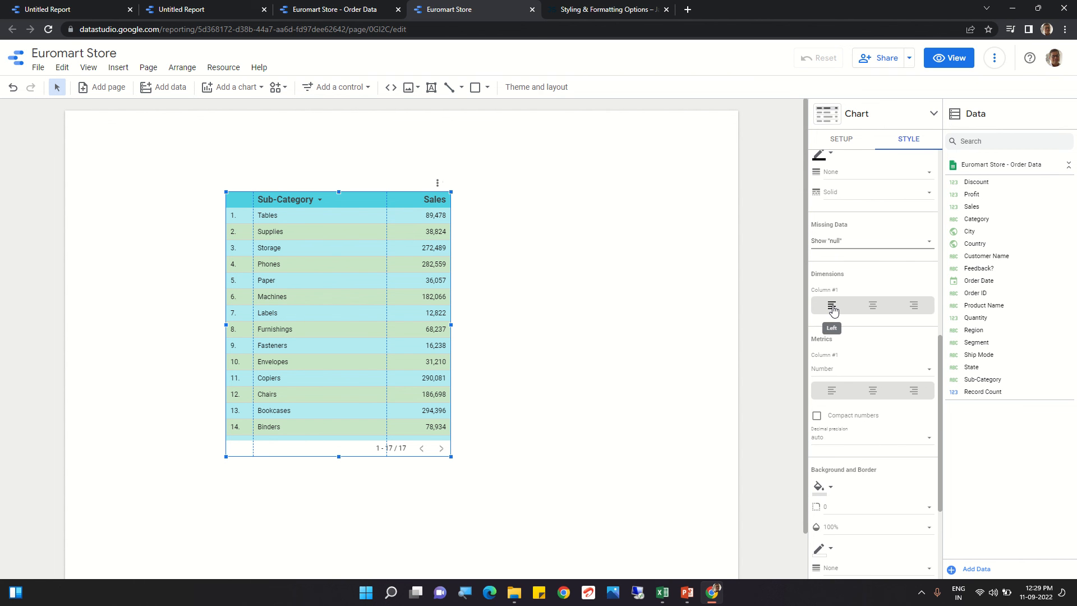
Step: Try centre and right alignment for the dimension column, then return it to left alignment
left_click(874, 308)
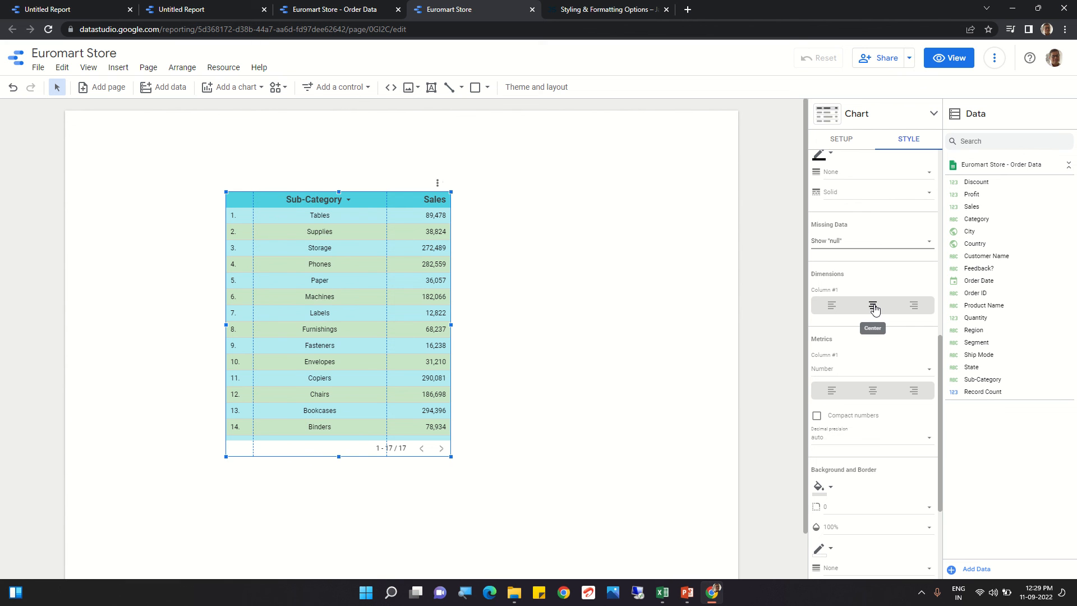
left_click(915, 309)
left_click(833, 308)
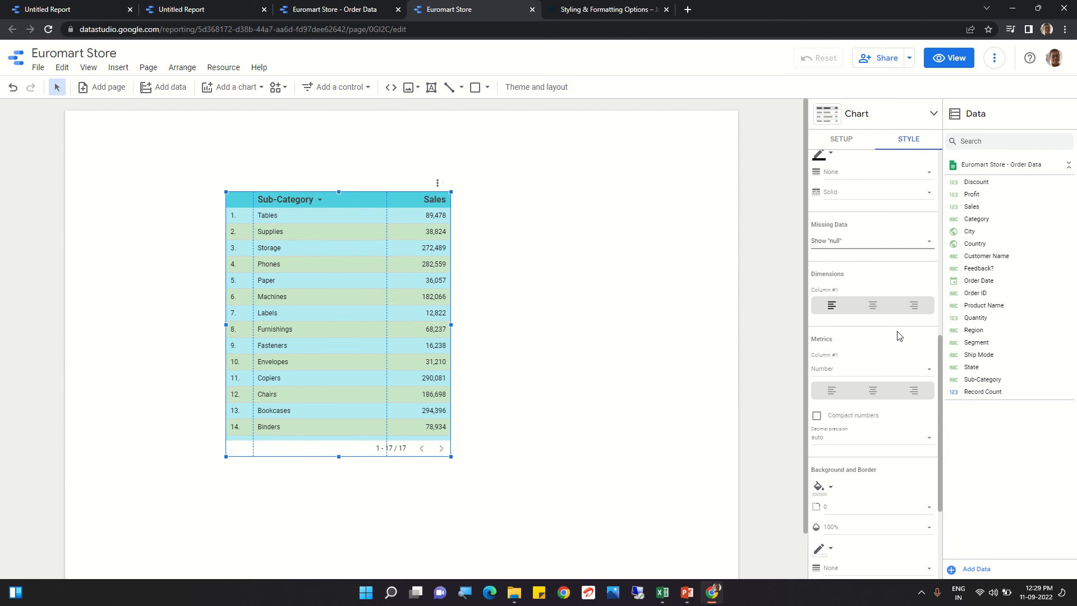
Step: Set the metric column's alignment to centre
scroll(897, 333, "down", 1)
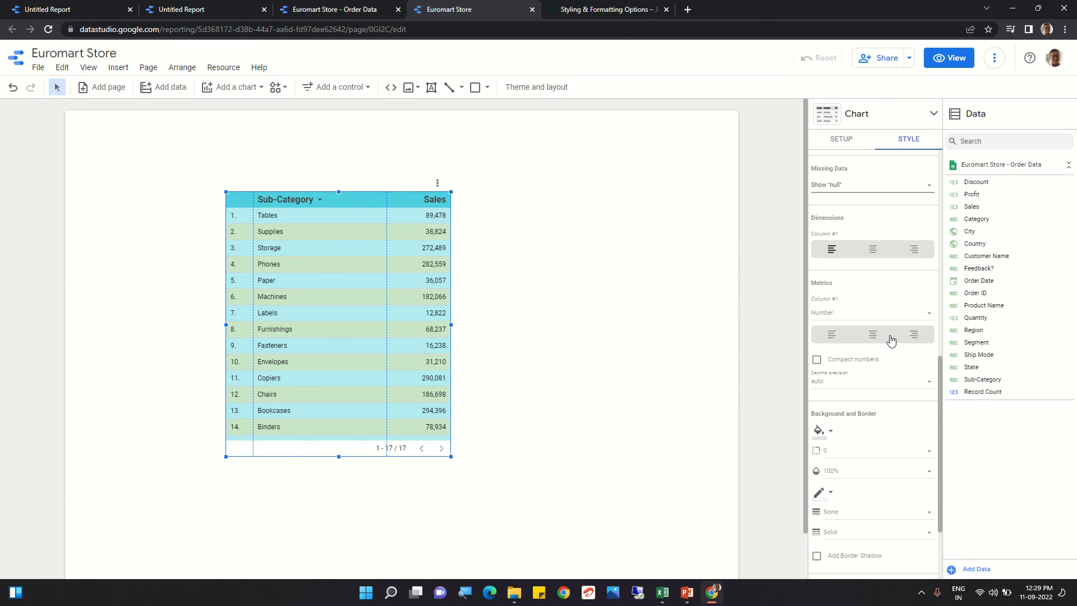
left_click(830, 336)
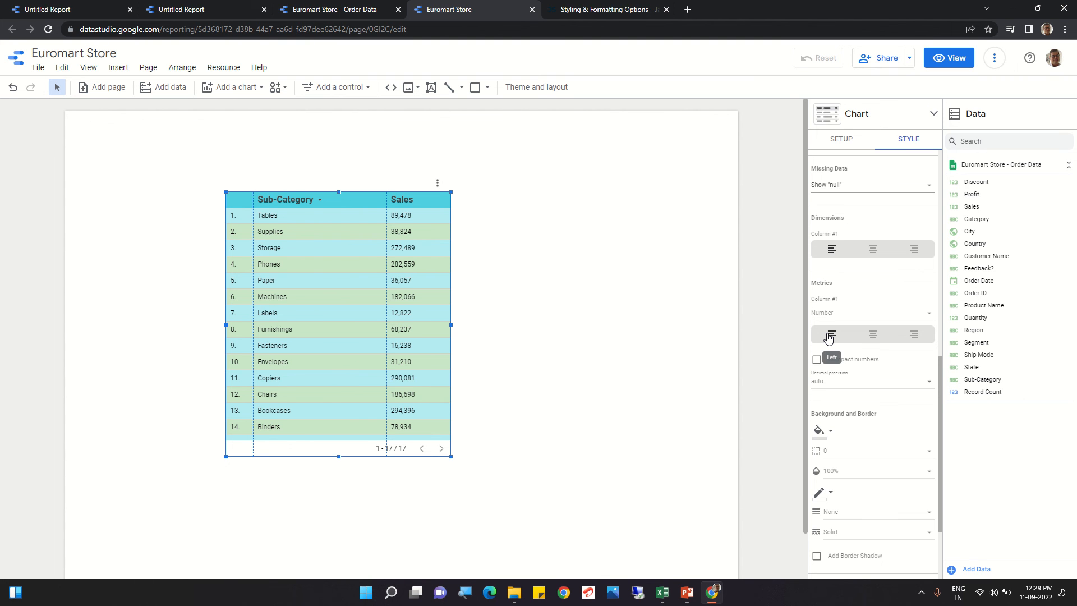
left_click(876, 338)
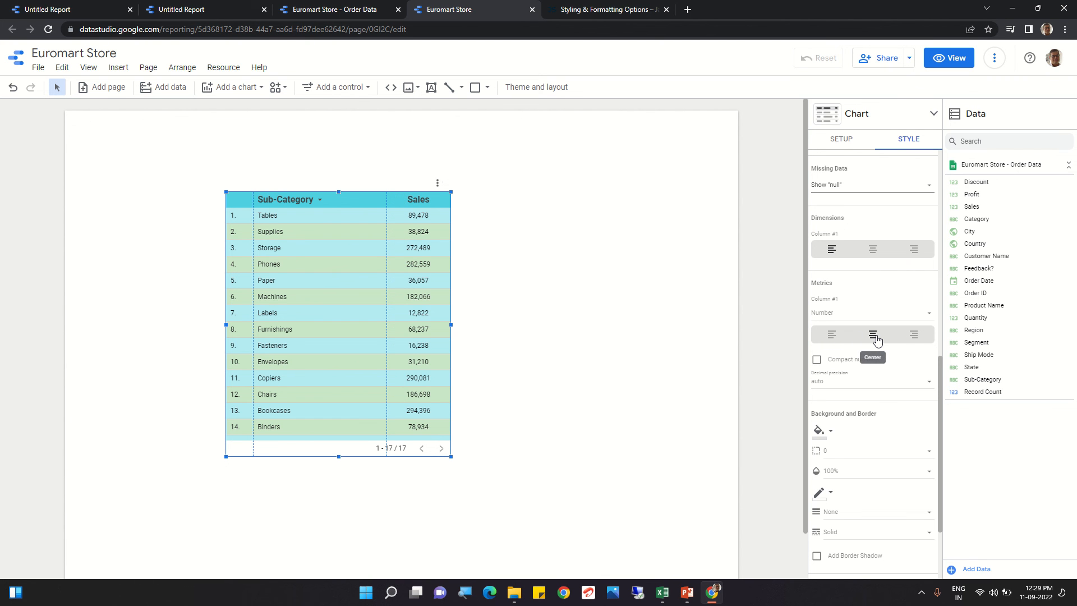
left_click(914, 336)
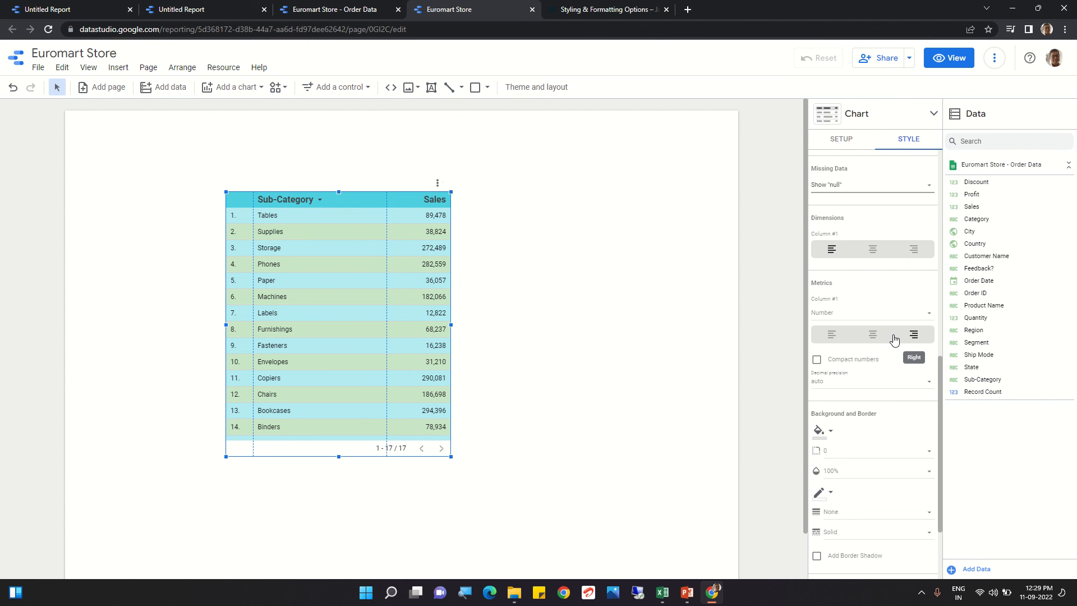
left_click(873, 338)
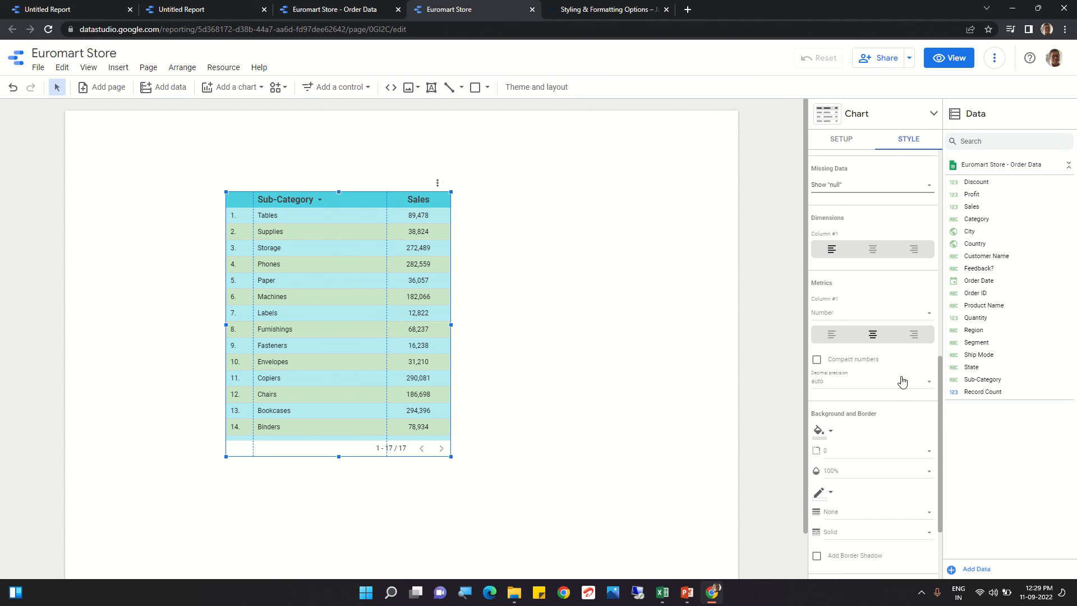
Step: Turn on compact numbers for the metric and set its decimal precision to 1
left_click(816, 364)
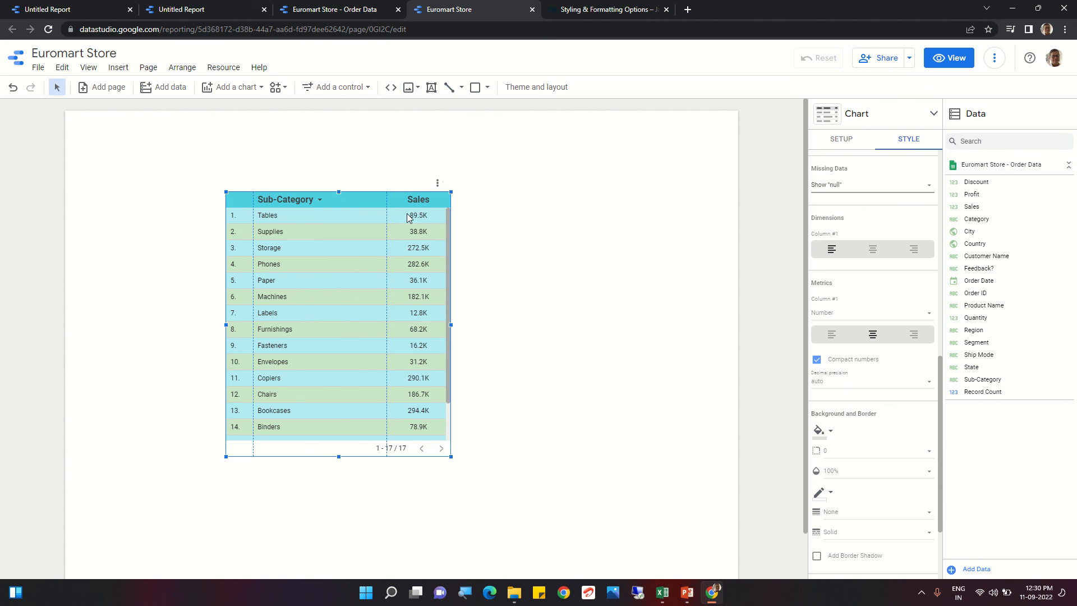
left_click(829, 386)
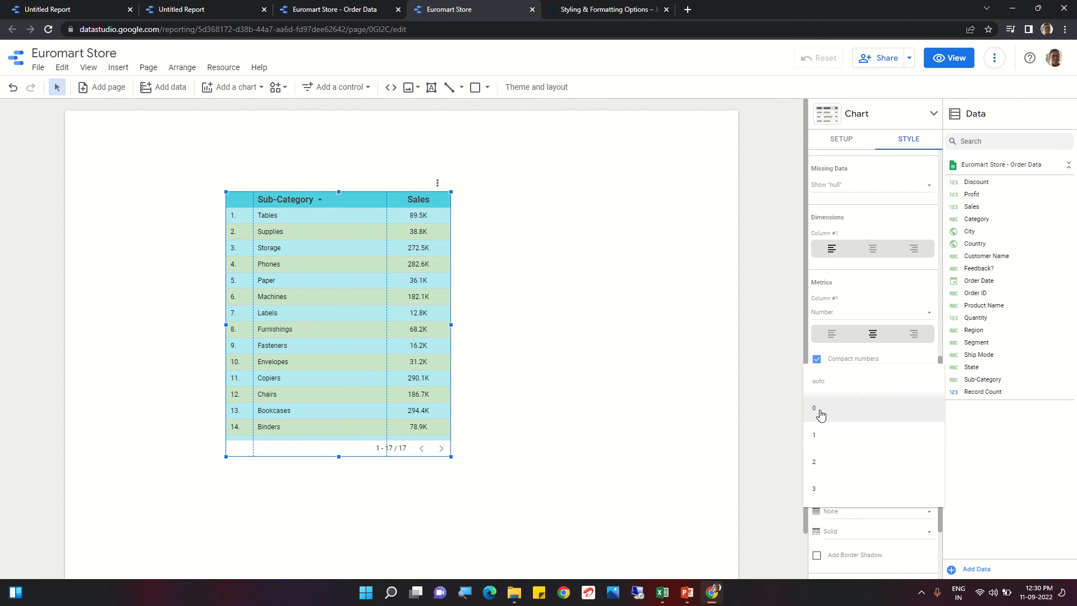
left_click(819, 412)
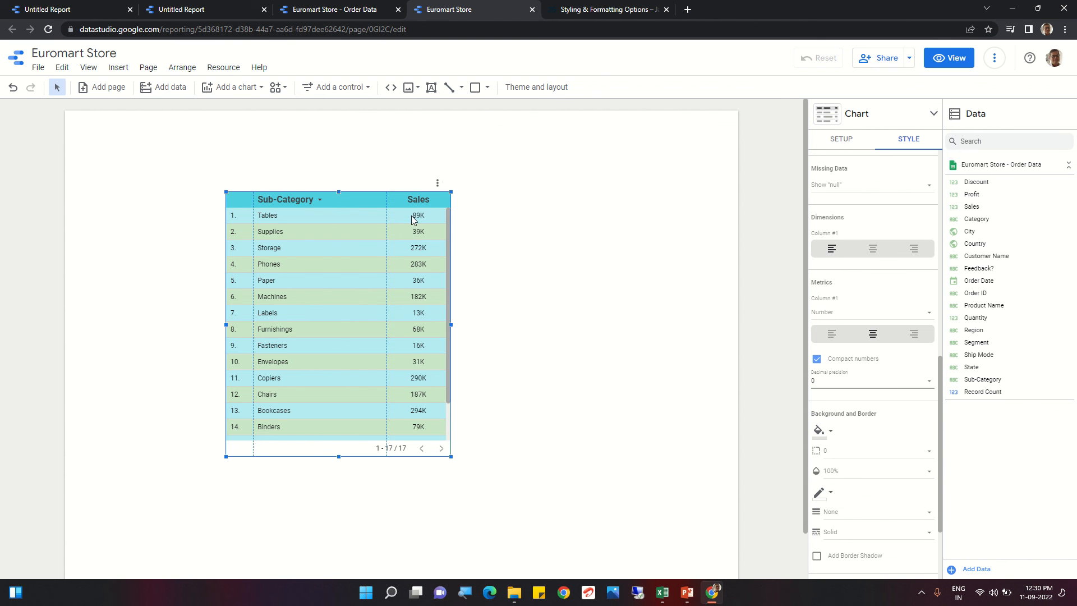
left_click(832, 382)
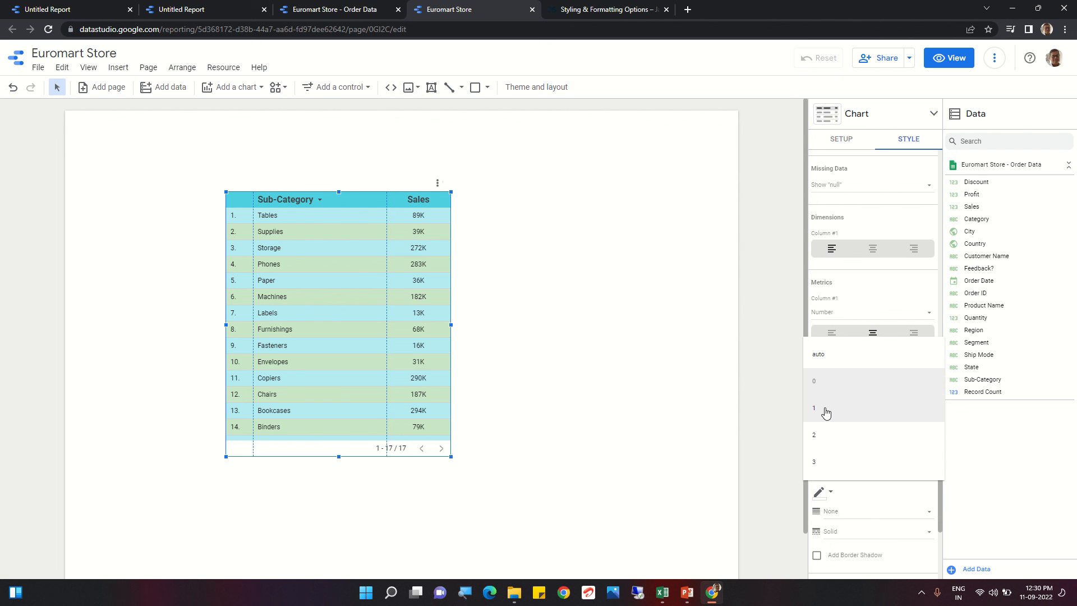
left_click(826, 412)
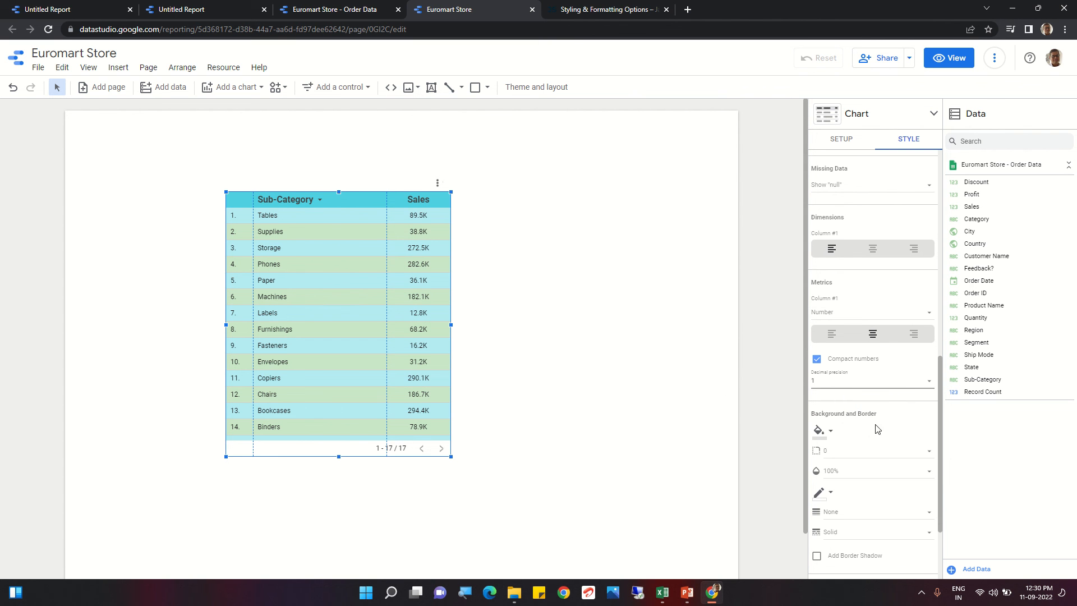
Step: Try a light yellow table background colour, then set the background back to white
scroll(890, 399, "up", 1)
scroll(887, 396, "down", 4)
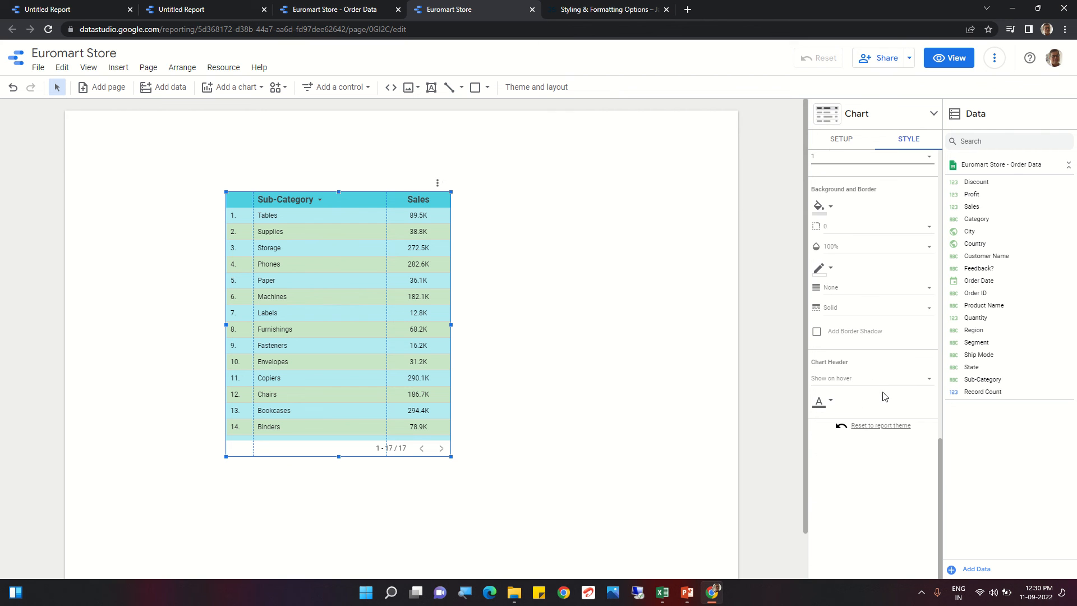
left_click(832, 209)
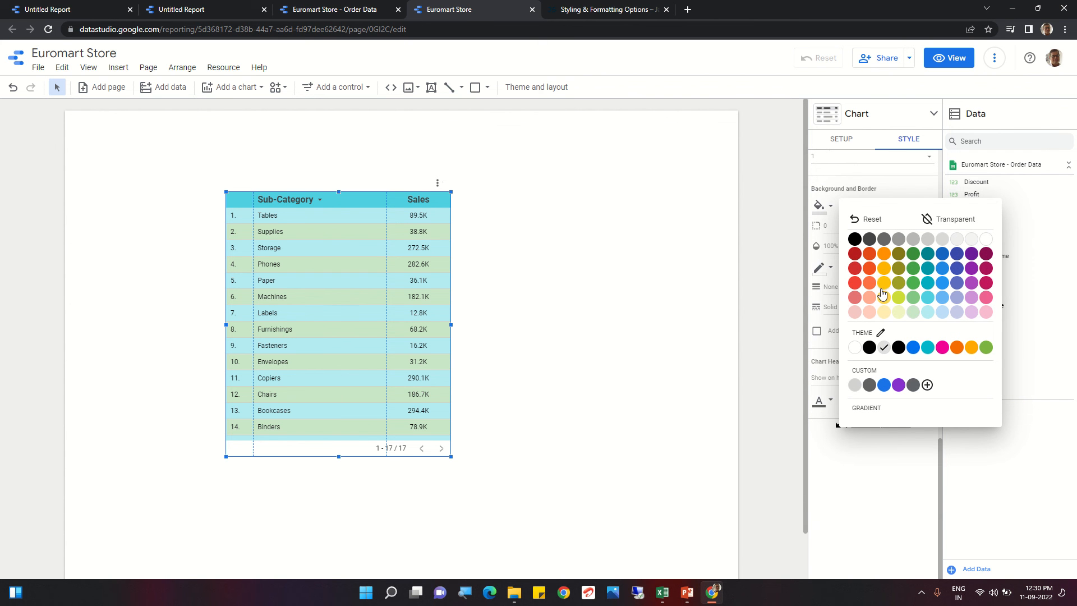
left_click(884, 312)
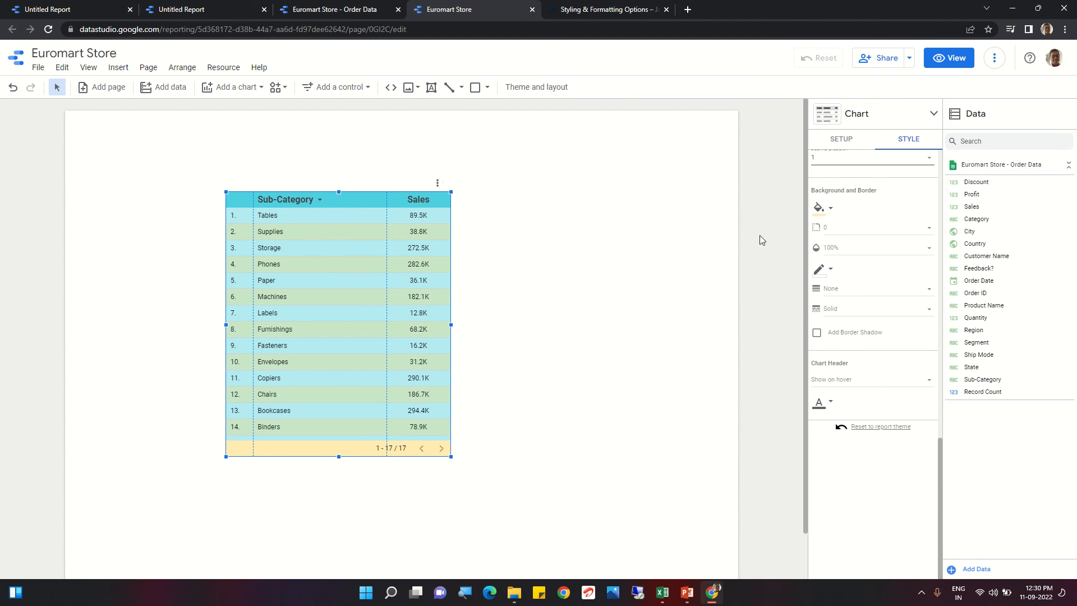
left_click(832, 211)
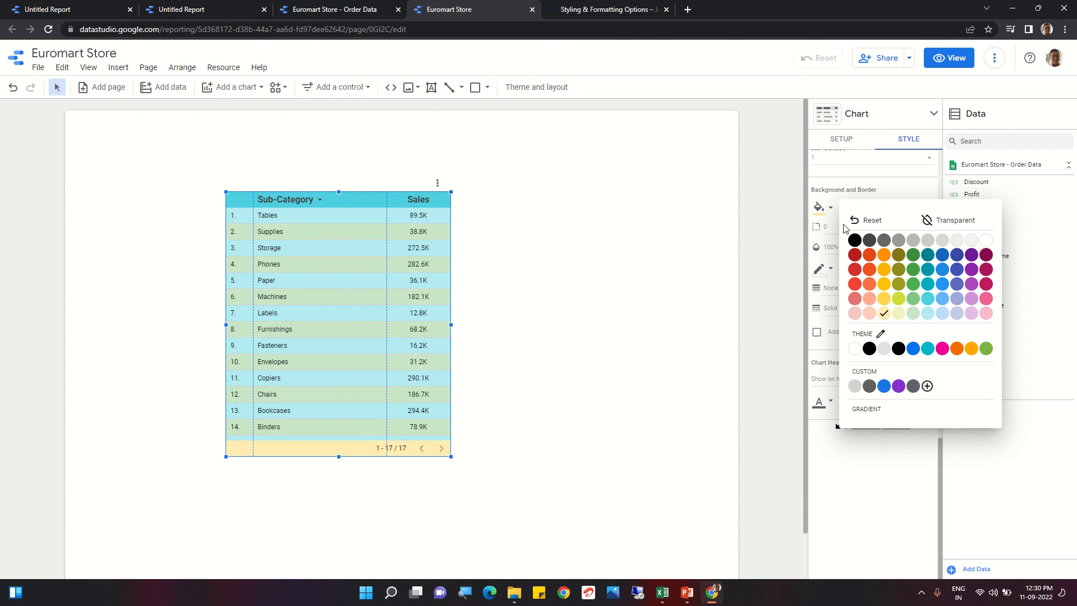
left_click(856, 349)
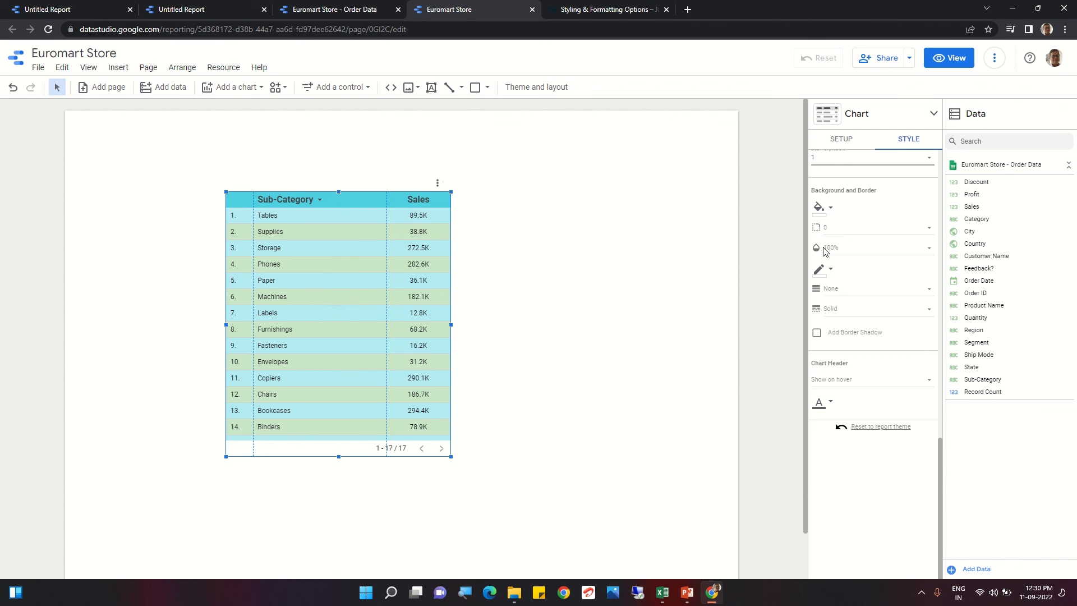
Step: Set the background opacity to 100% and the border radius to 0
left_click(842, 250)
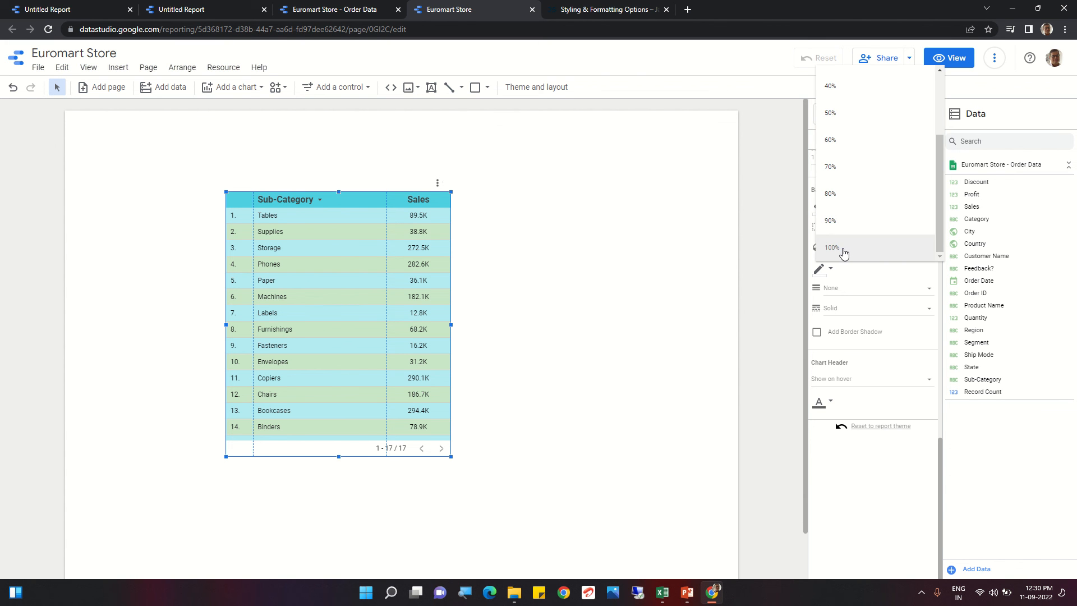
left_click(867, 259)
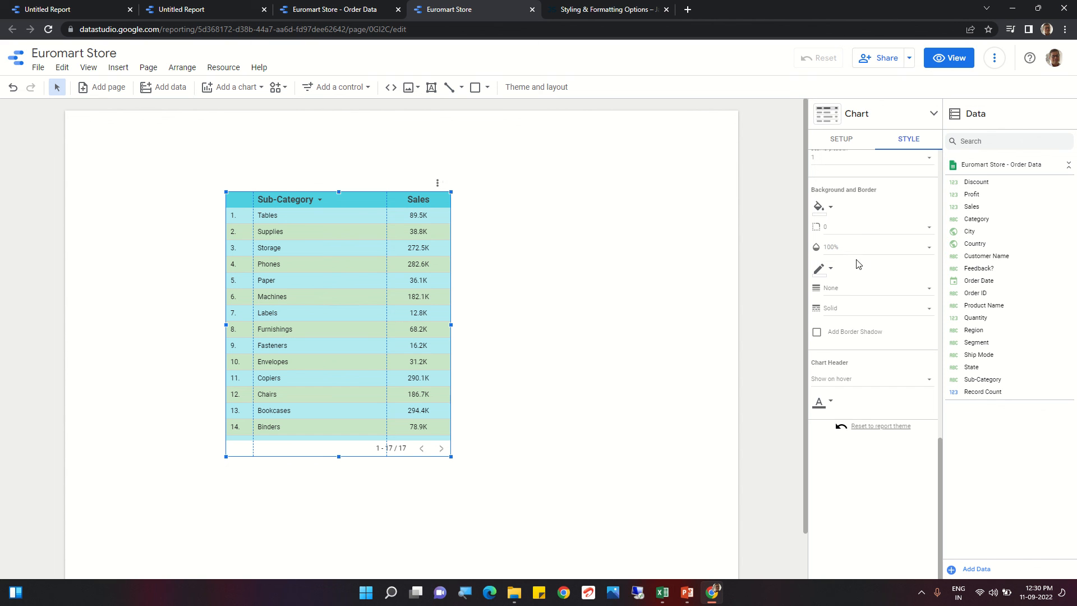
left_click(862, 232)
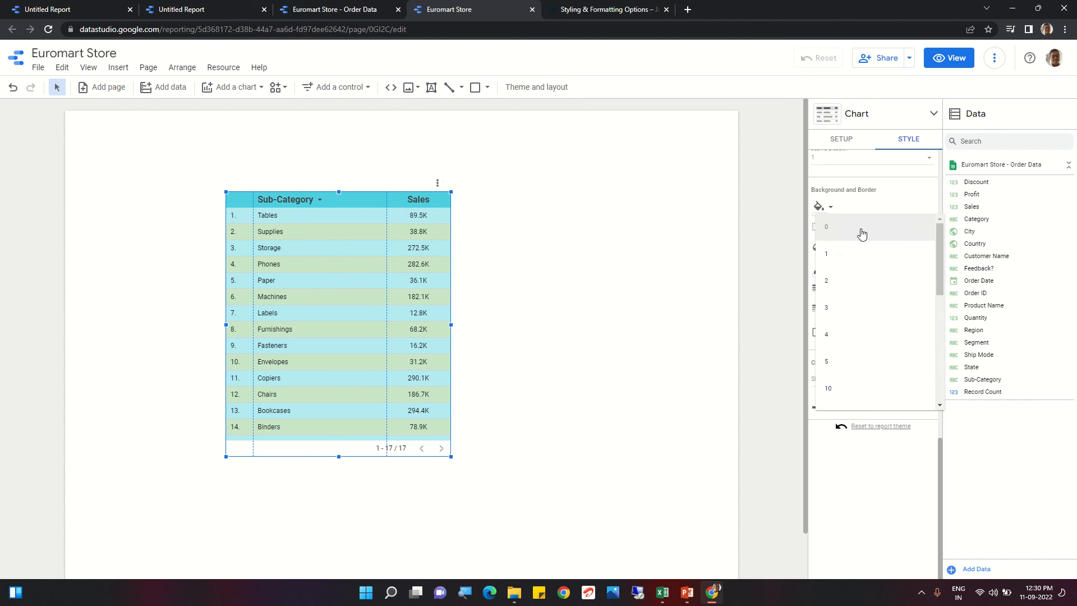
left_click(845, 236)
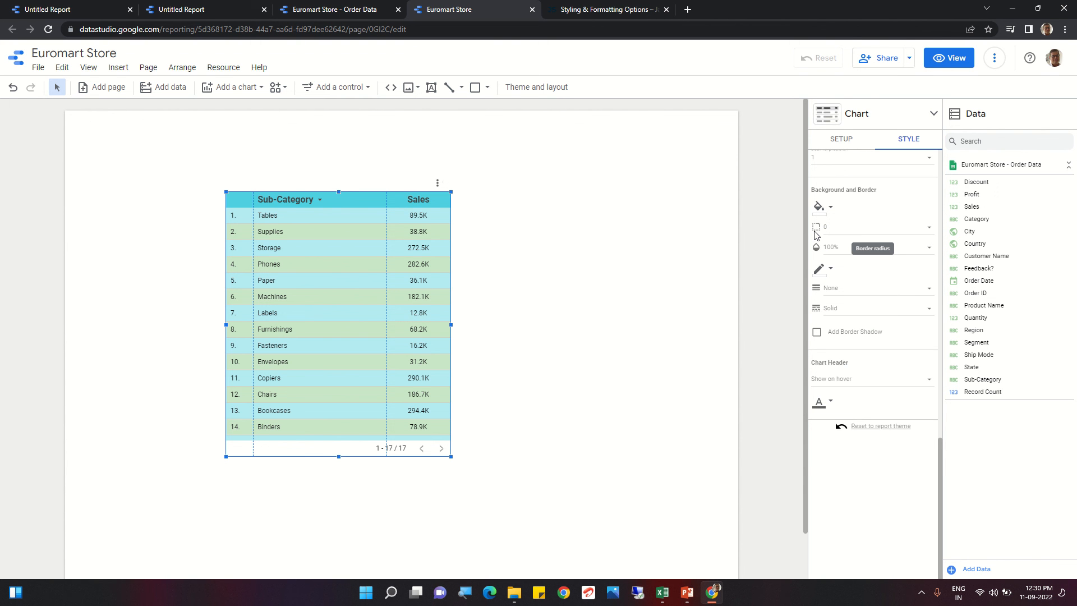
Step: Set the table's border colour to dark red
left_click(826, 271)
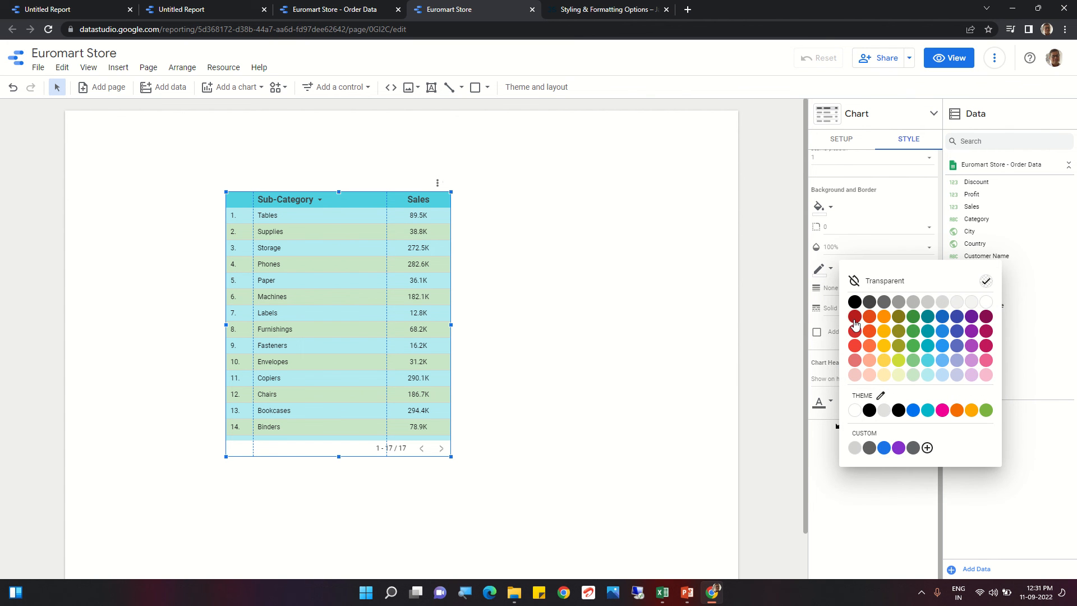
left_click(855, 317)
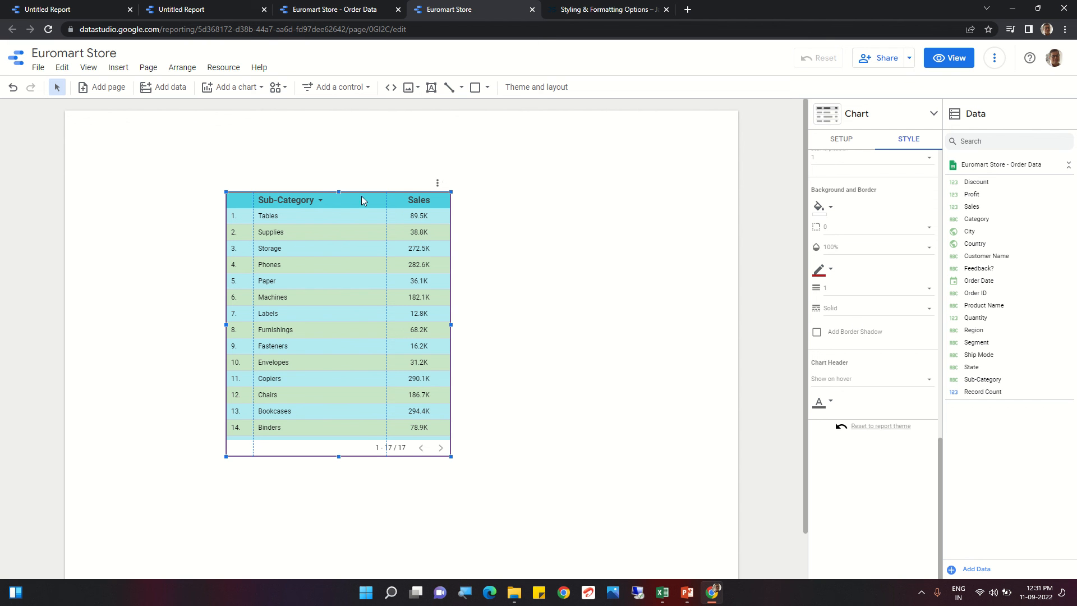
left_click(829, 272)
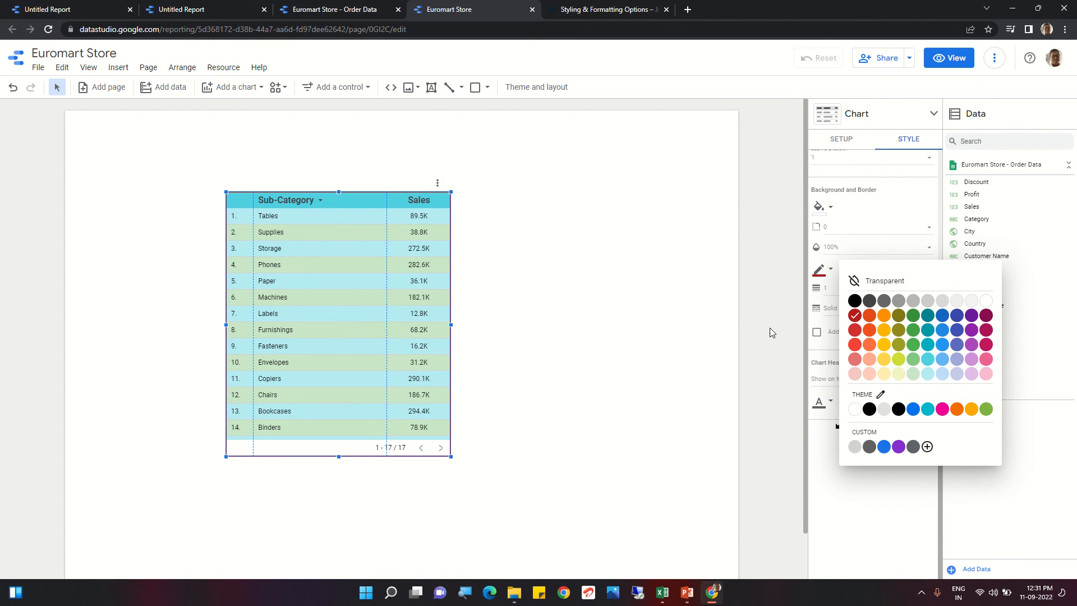
left_click(642, 369)
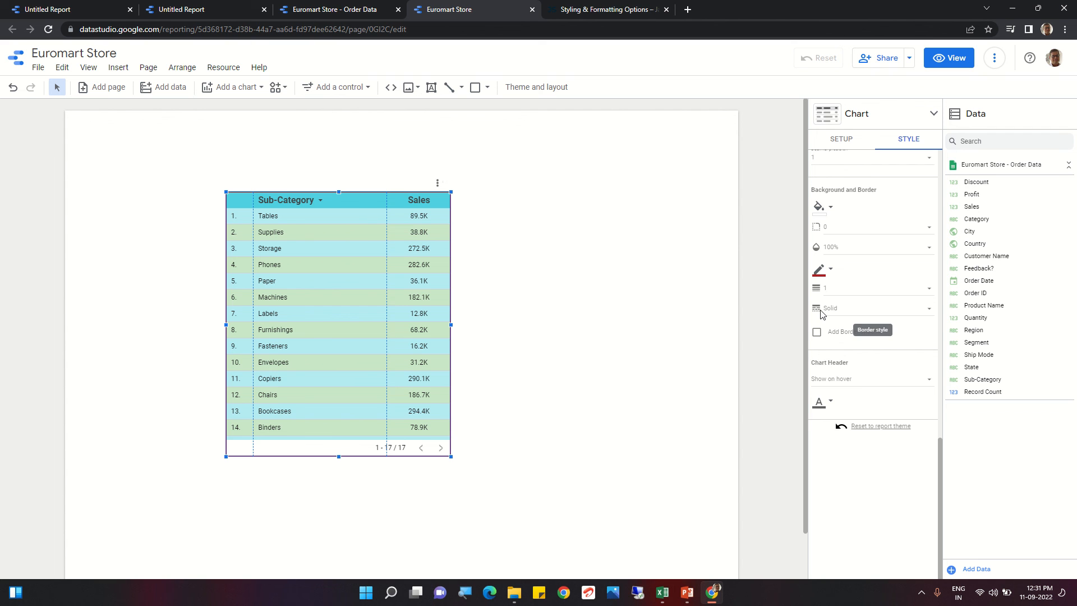
Step: Try the Dashed and Dotted border styles, then set the border style back to Solid
left_click(926, 312)
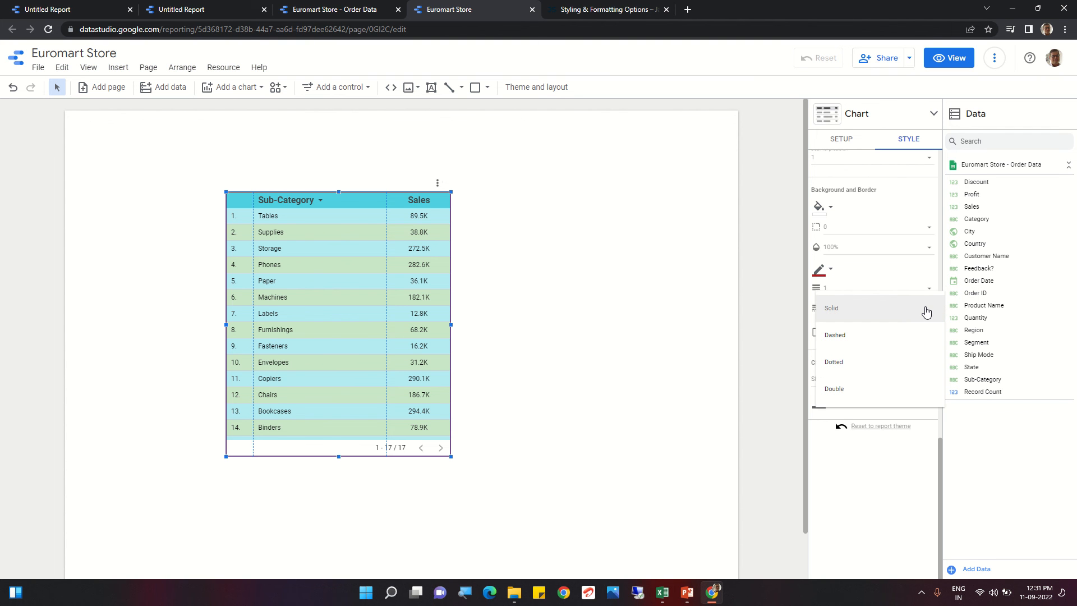
left_click(875, 343)
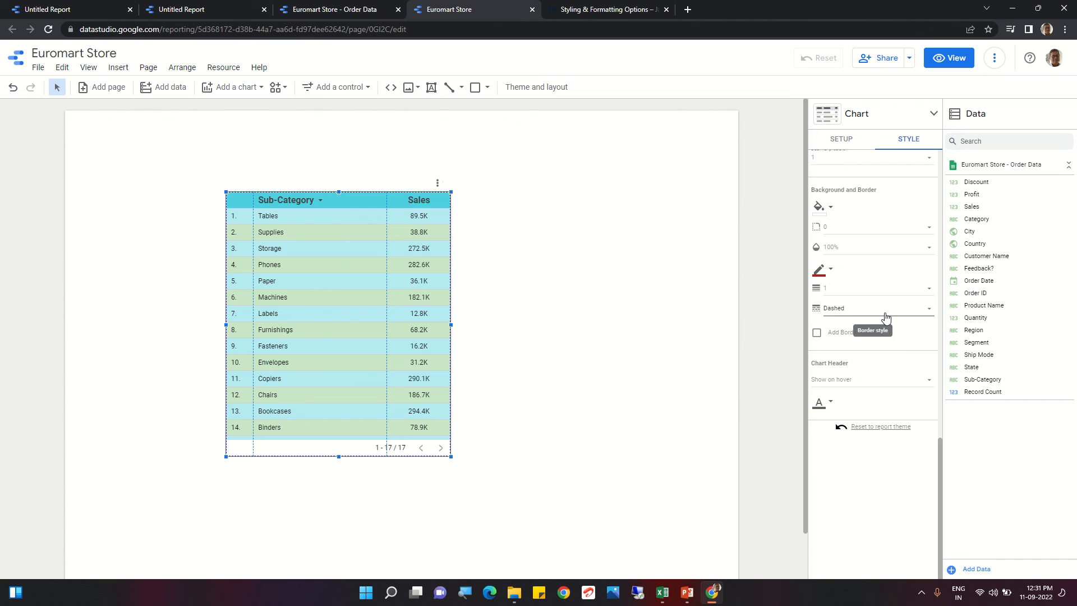
left_click(886, 317)
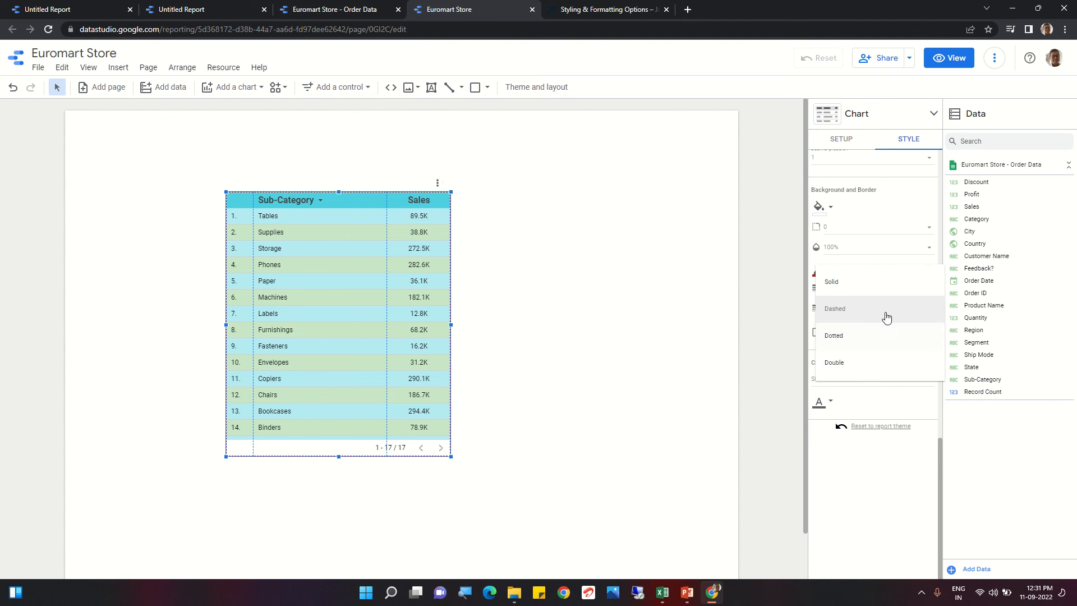
left_click(866, 340)
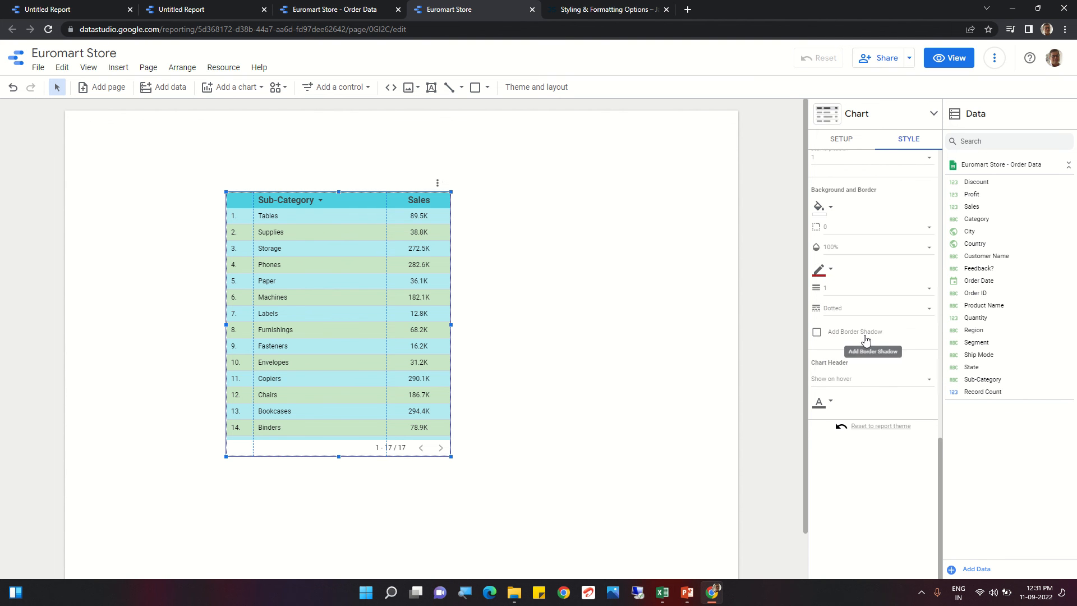
left_click(888, 316)
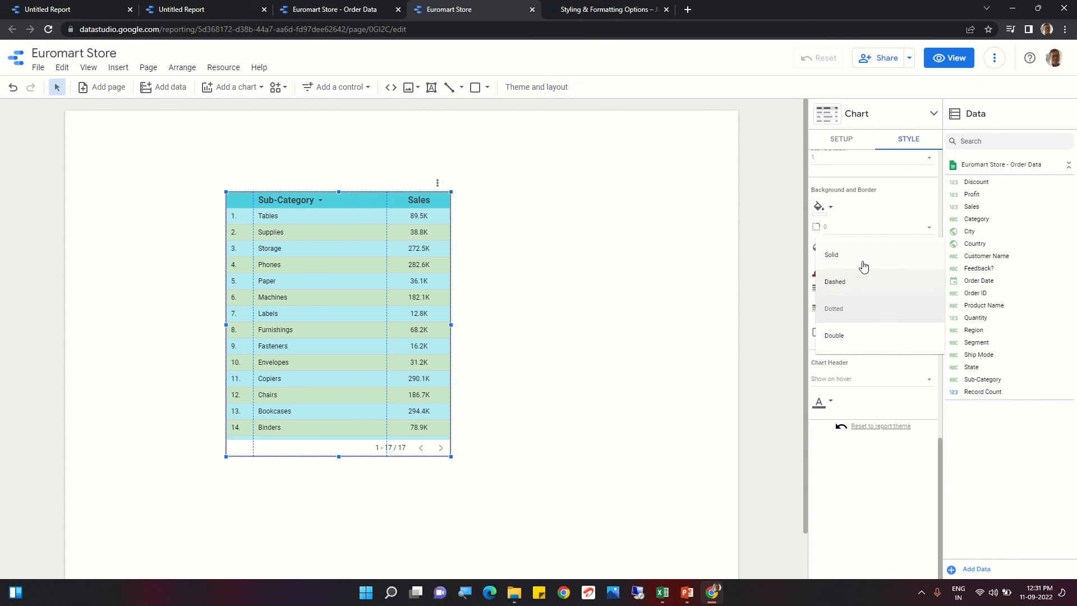
left_click(861, 257)
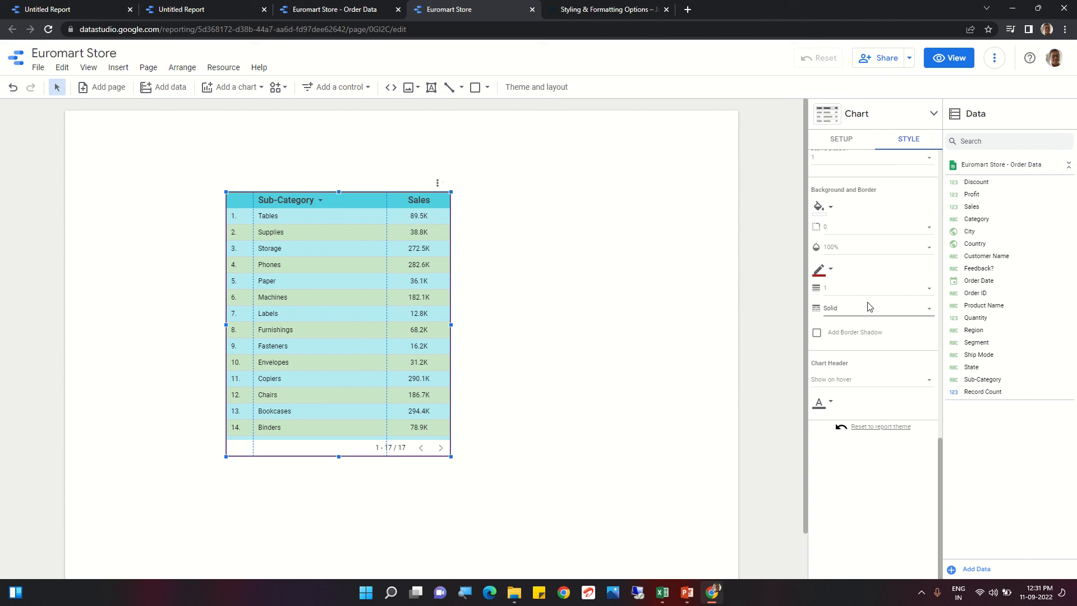
Step: Turn on the border shadow for the table and deselect it to check the effect
left_click(817, 336)
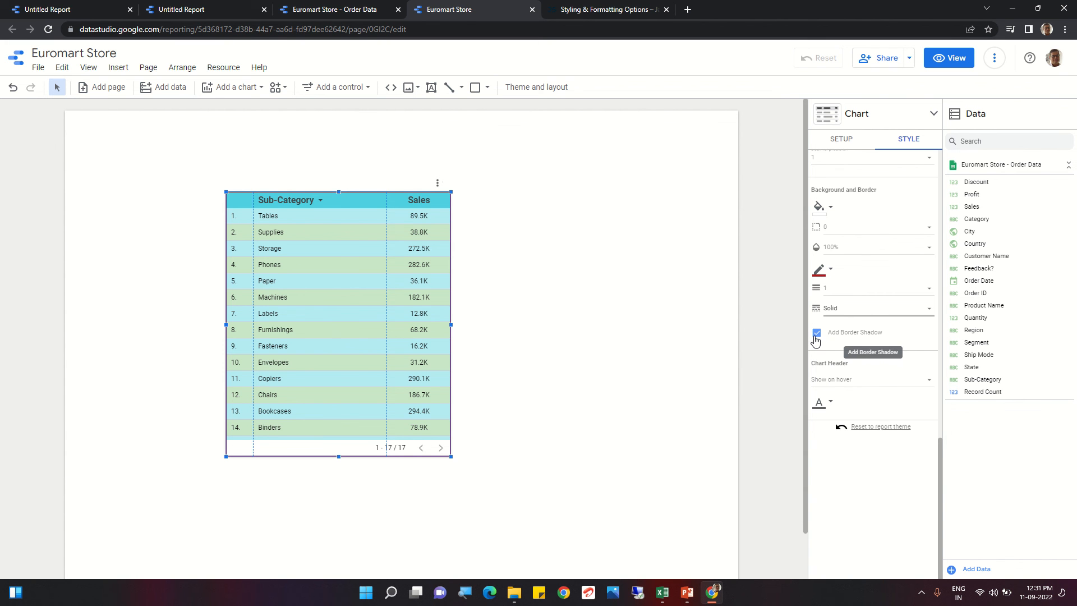
left_click(758, 353)
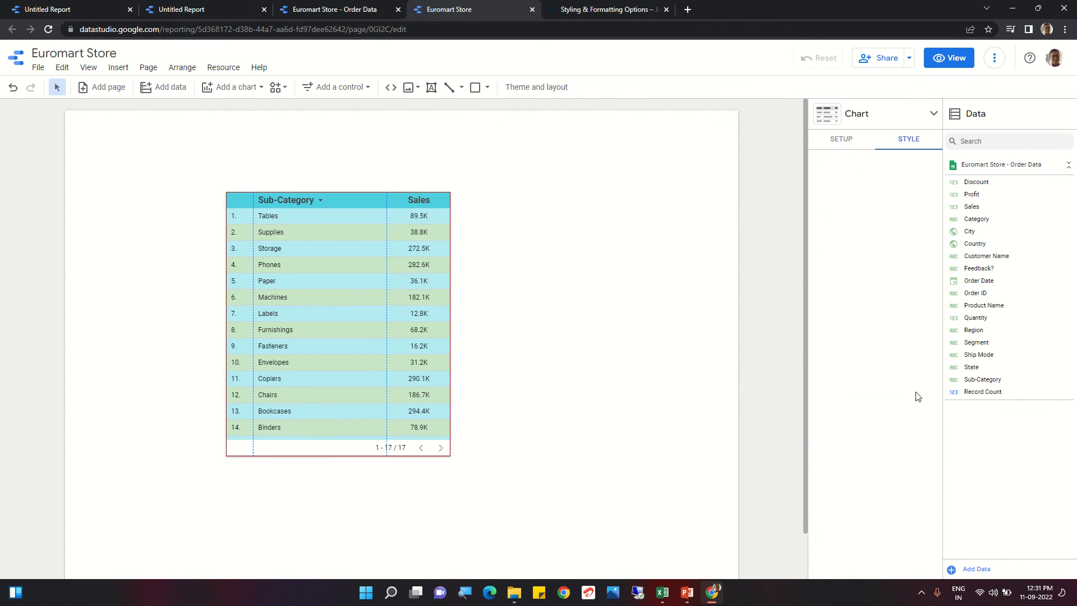
left_click(242, 343)
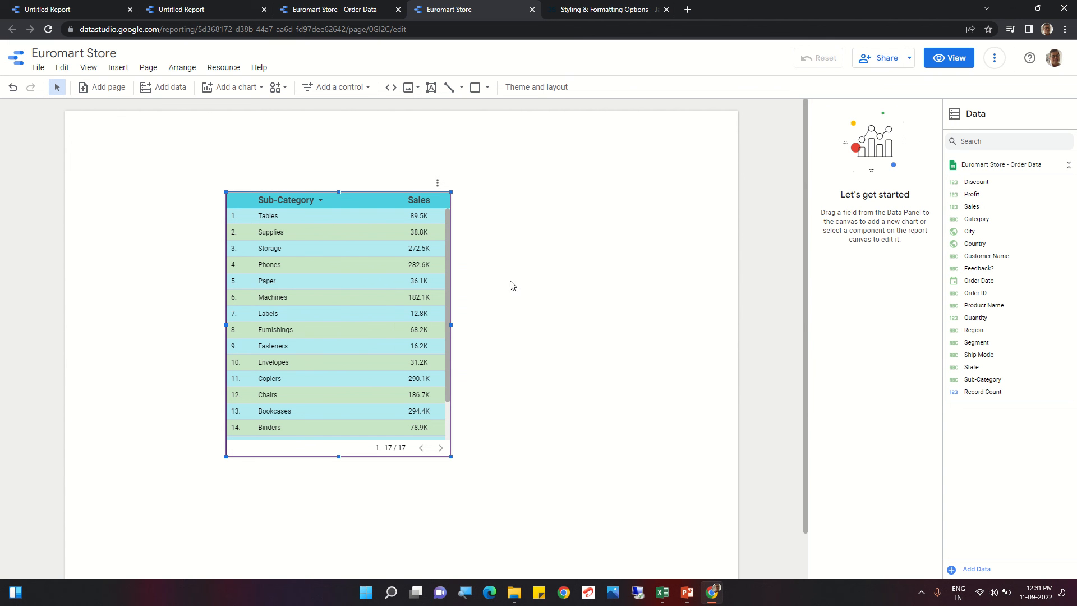
Step: Set the table's chart header option to Always show
left_click(433, 270)
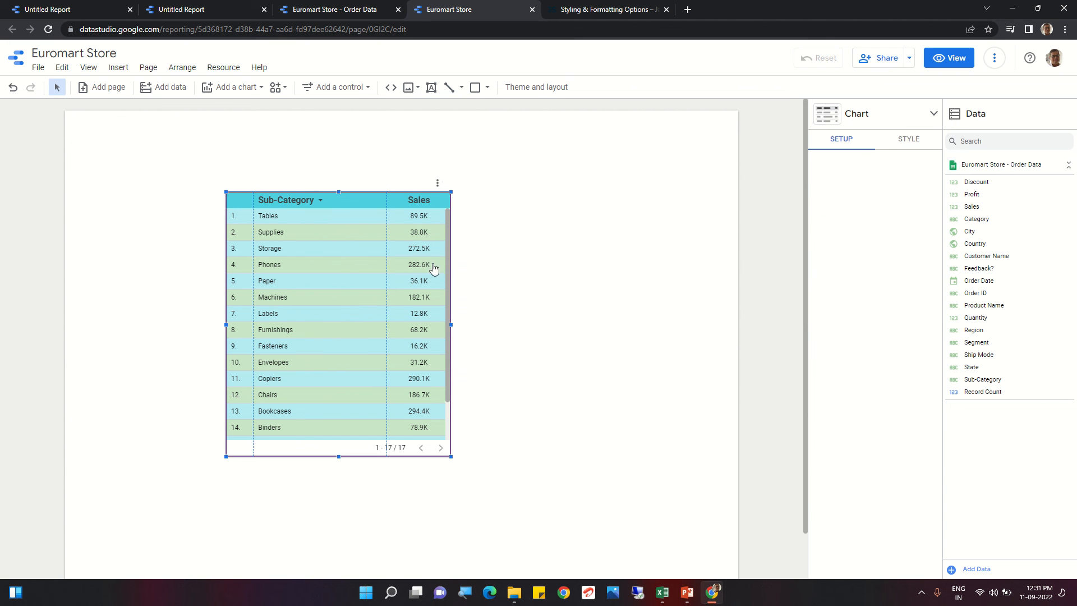
left_click(909, 141)
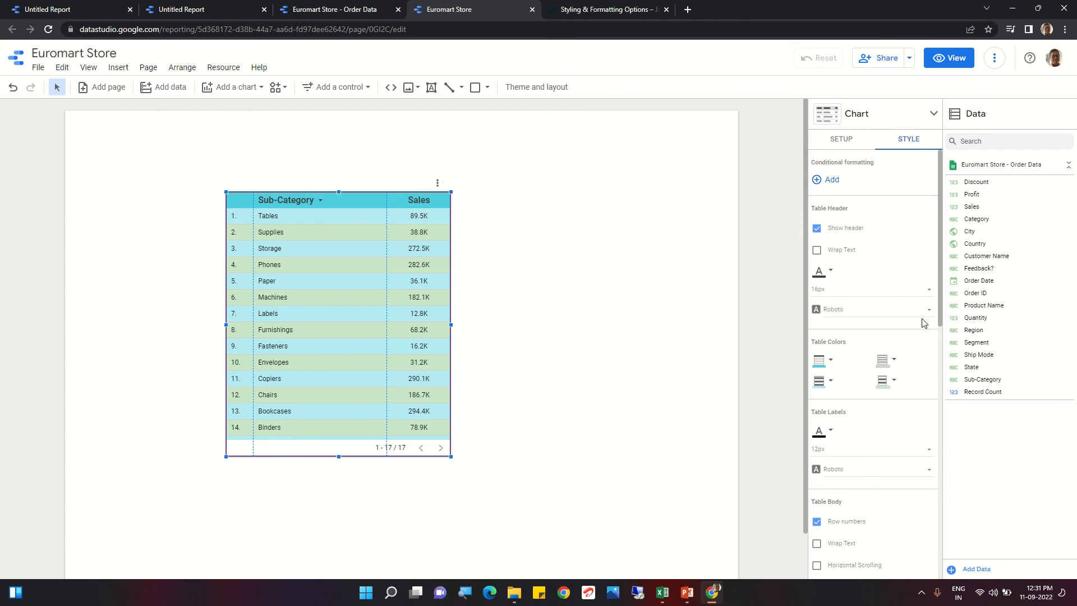
scroll(923, 320, "down", 3)
scroll(914, 331, "down", 3)
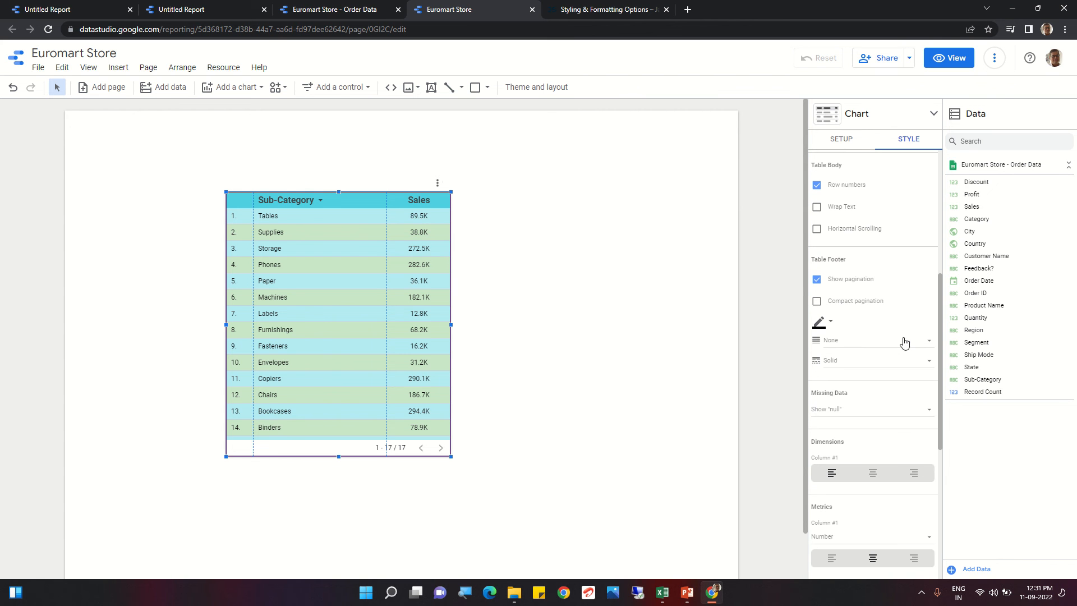
scroll(879, 321, "down", 8)
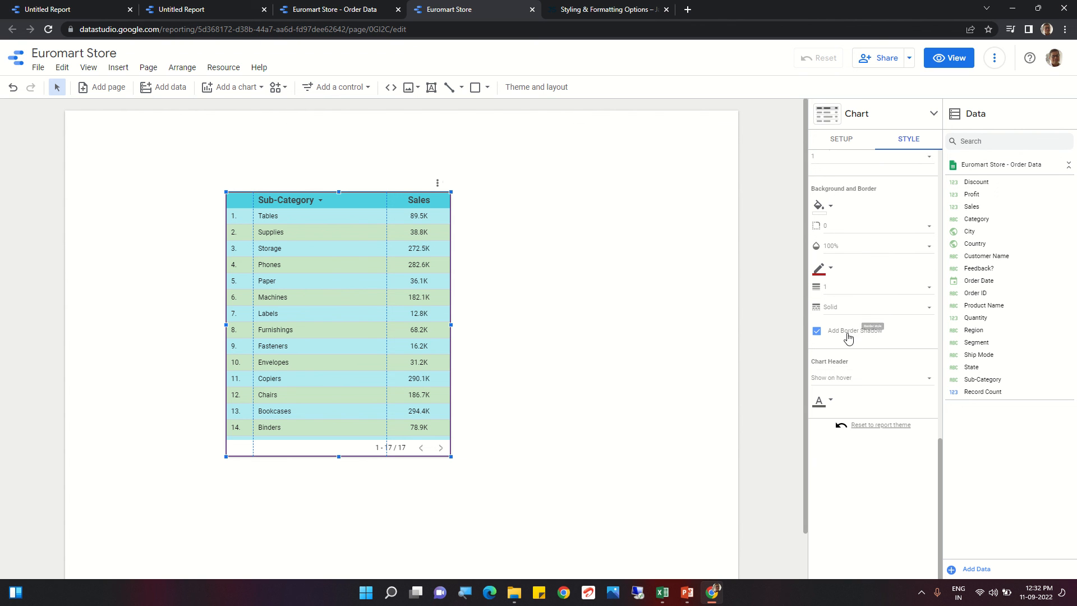
left_click(844, 379)
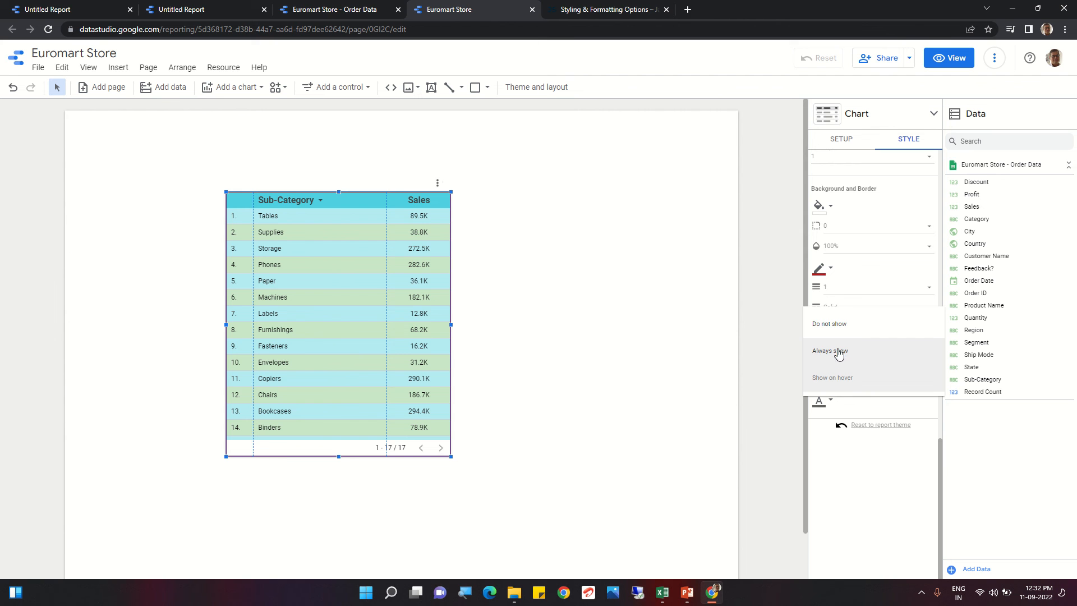
left_click(840, 354)
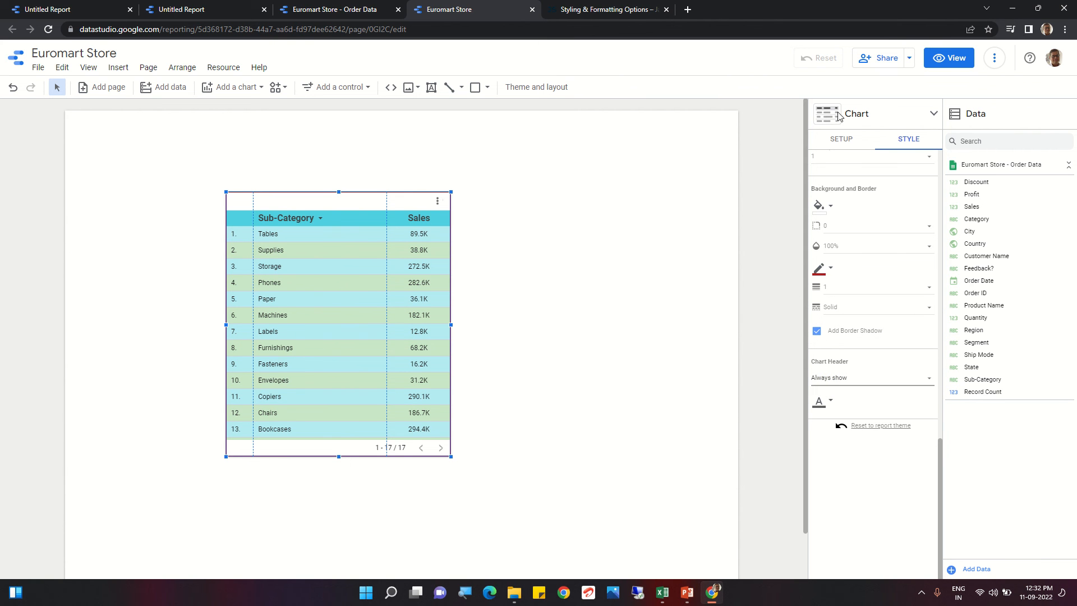
Step: Preview the report in view mode and open the table's chart header menu
left_click(952, 60)
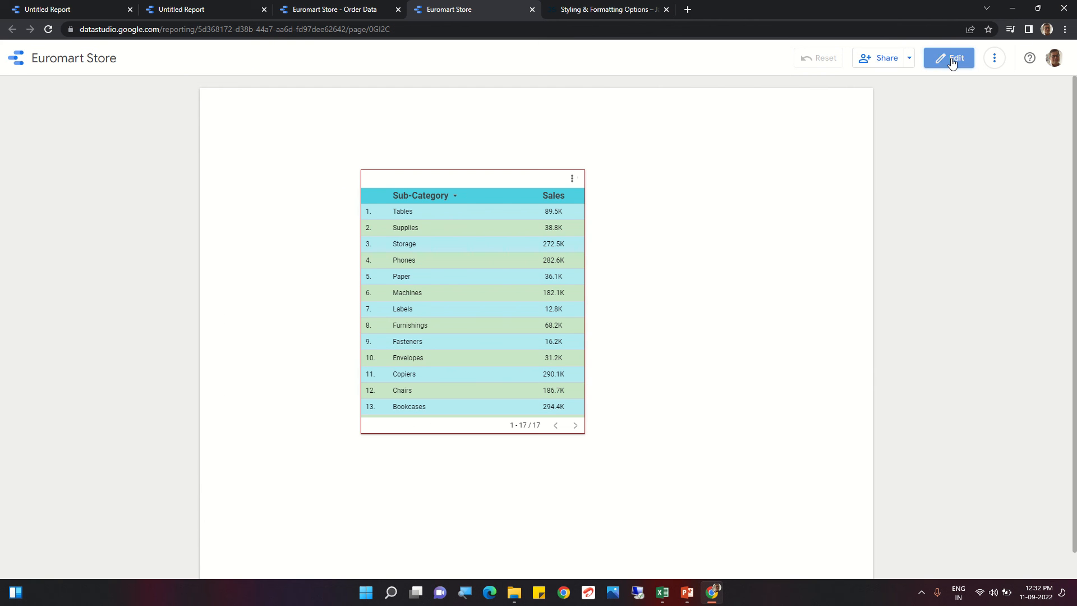
left_click(574, 181)
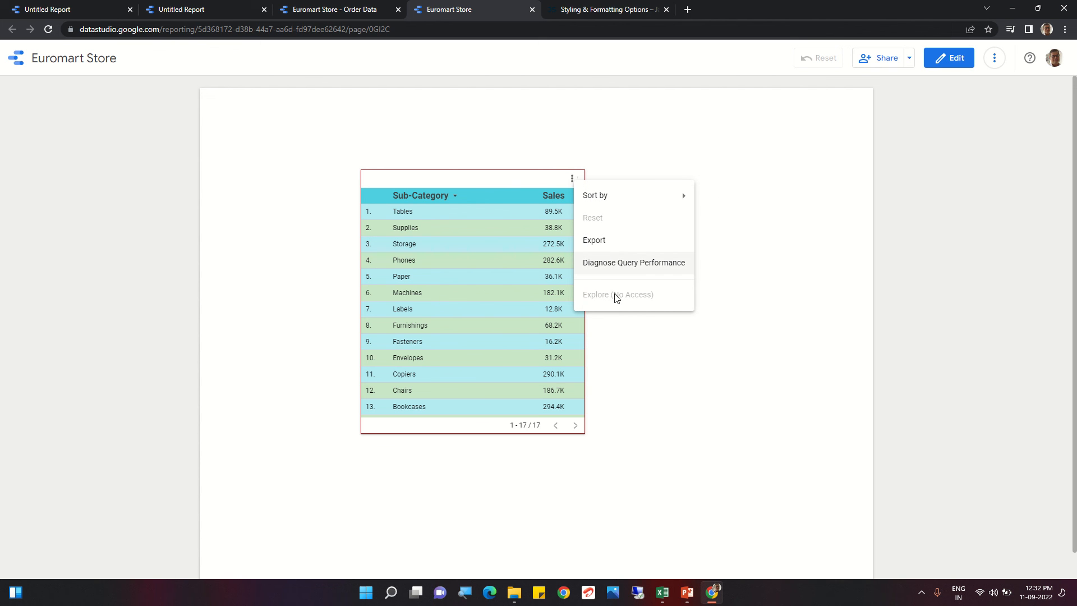
left_click(677, 396)
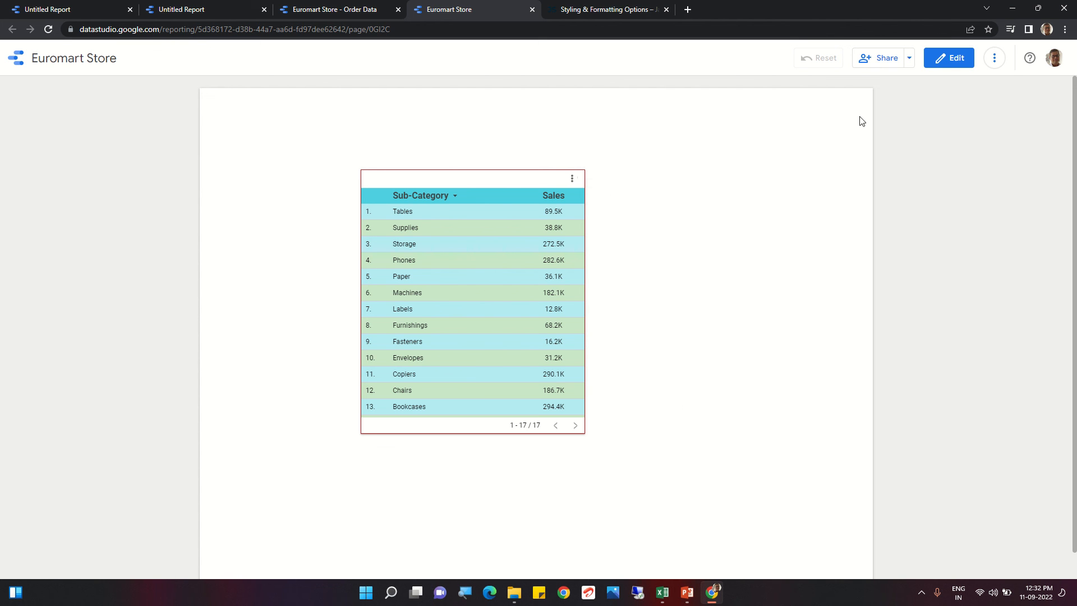
Step: Return to editing and set the table's chart header option back to Show on hover
left_click(954, 57)
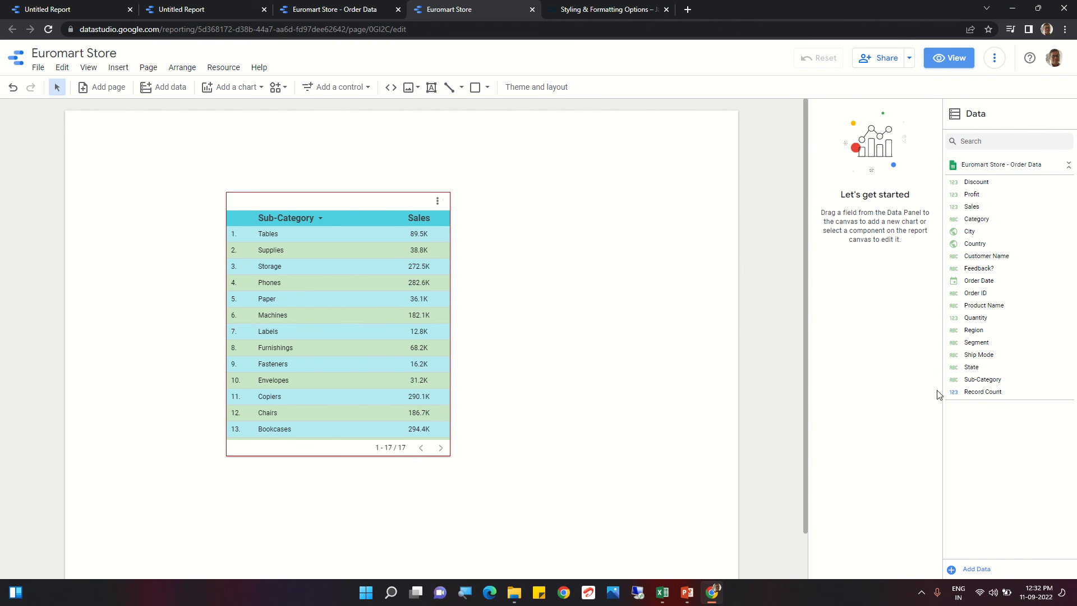
left_click(393, 315)
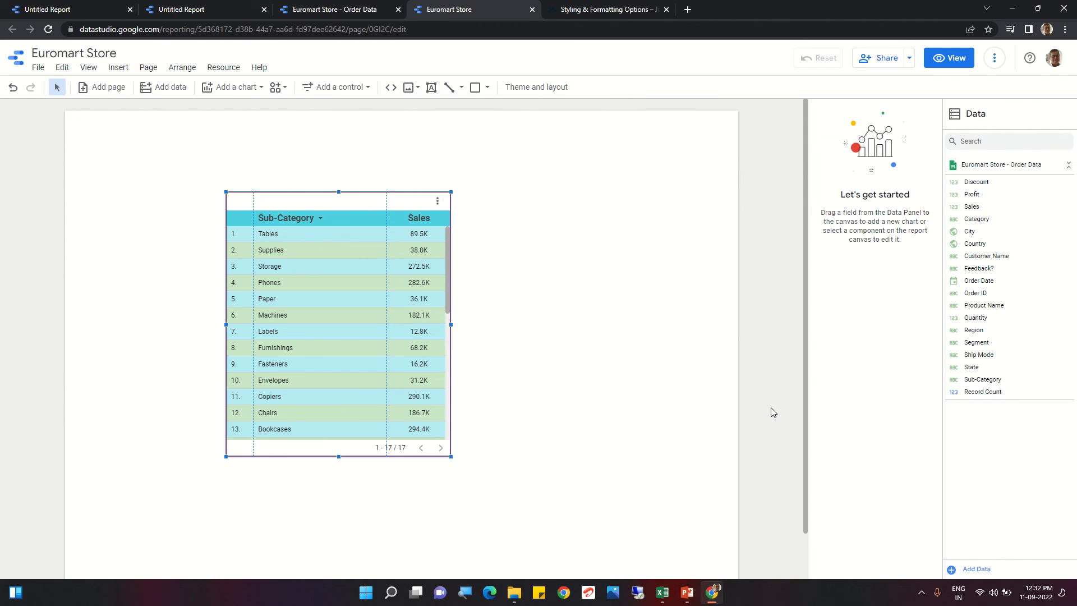
left_click(393, 316)
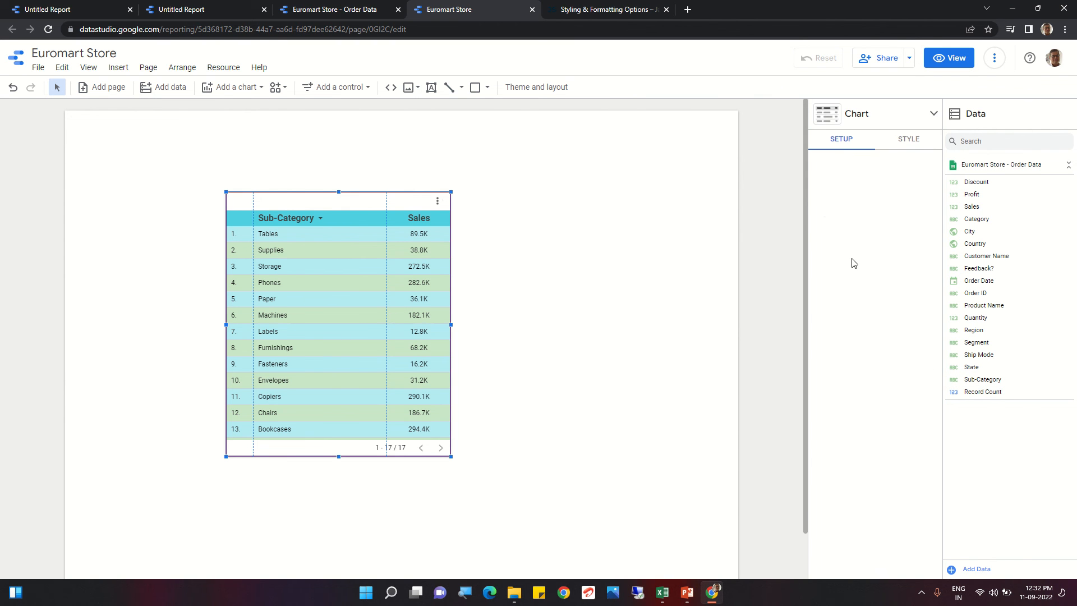
scroll(906, 354, "down", 8)
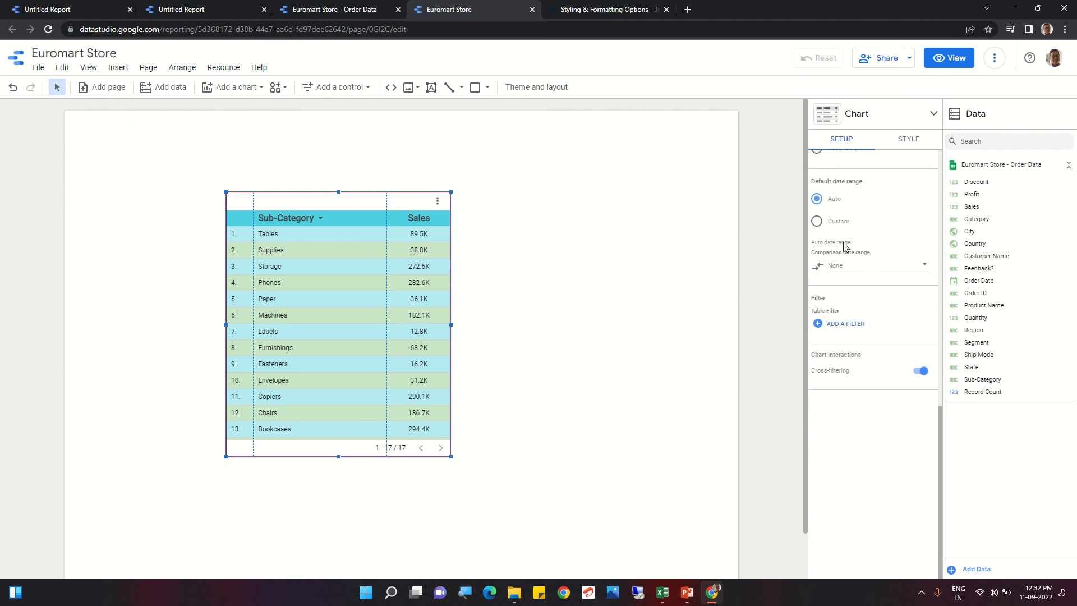
scroll(846, 247, "up", 2)
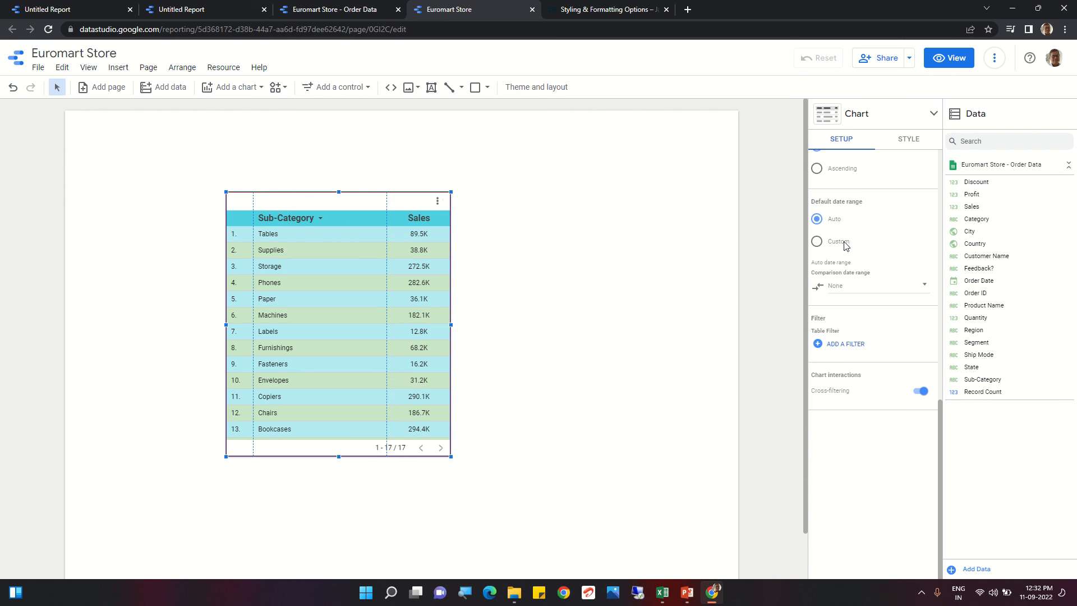
left_click(912, 140)
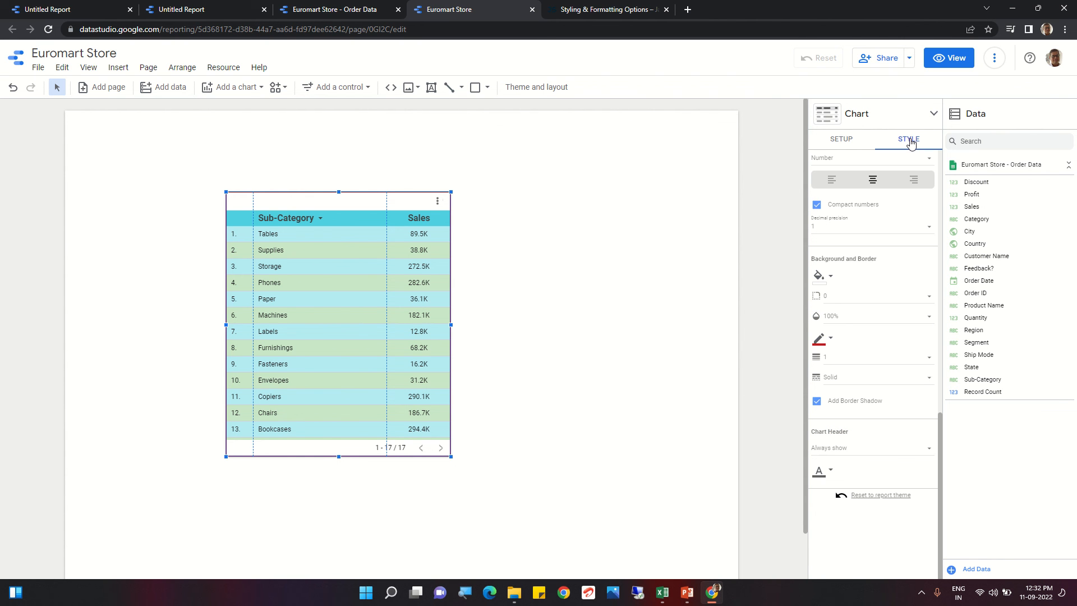
scroll(910, 441, "down", 1)
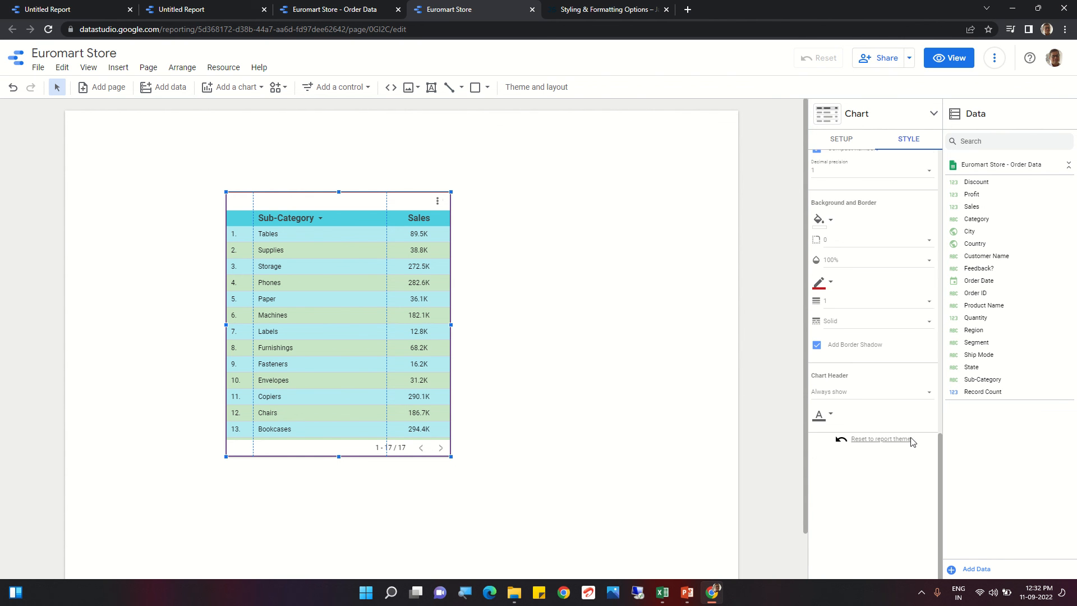
left_click(879, 392)
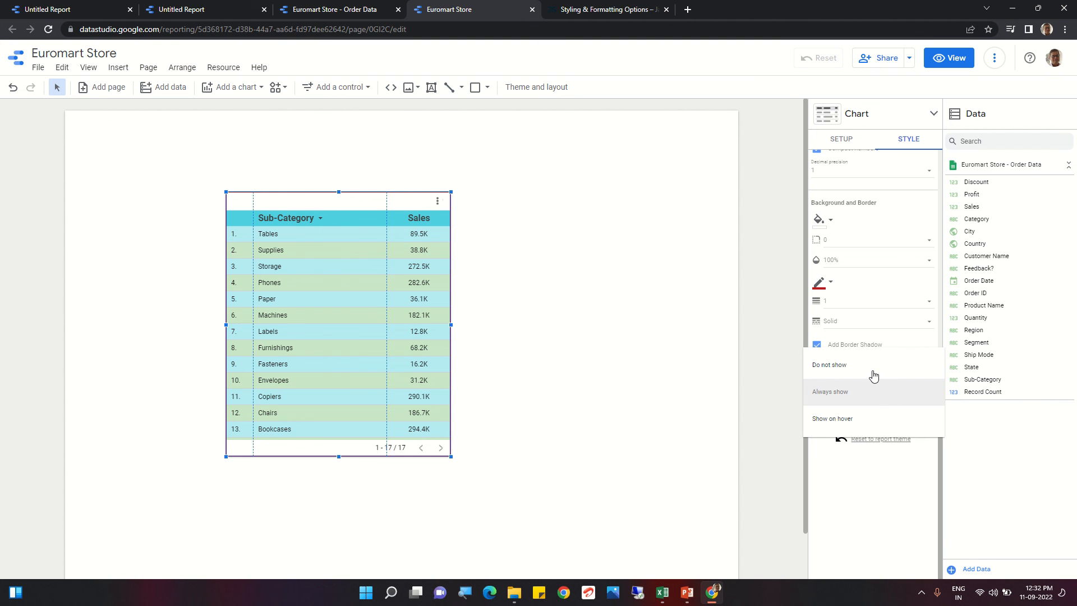
left_click(853, 419)
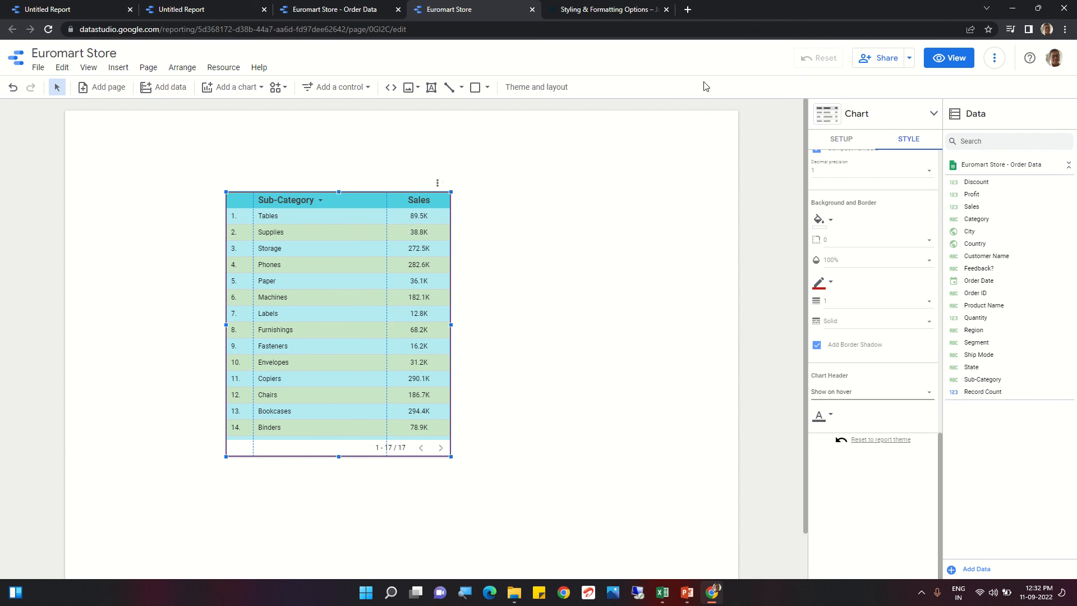
Step: Preview the table in view mode and return to editing
left_click(947, 60)
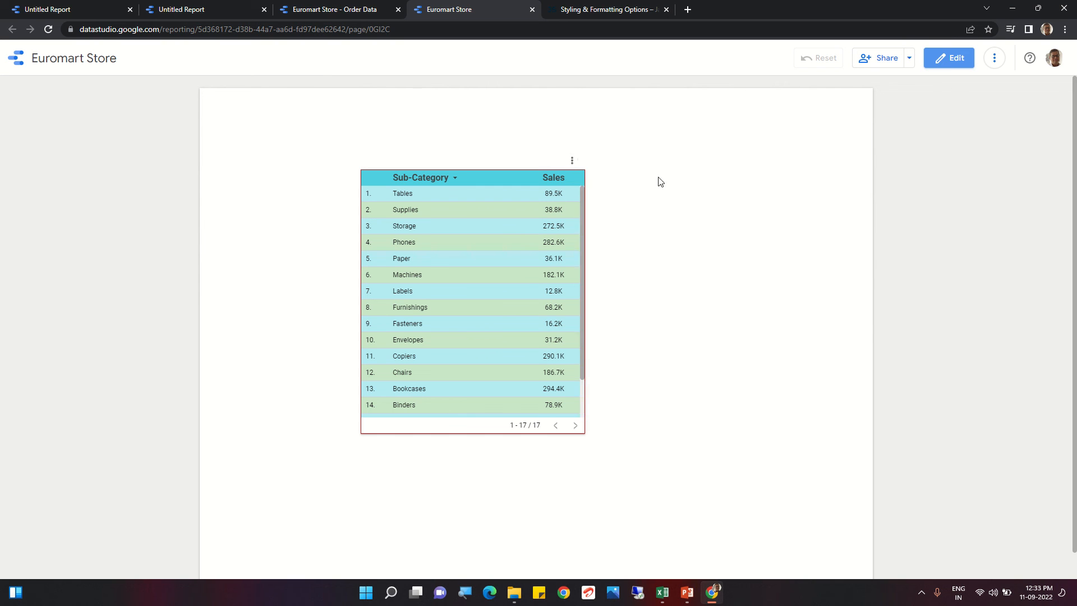
left_click(946, 60)
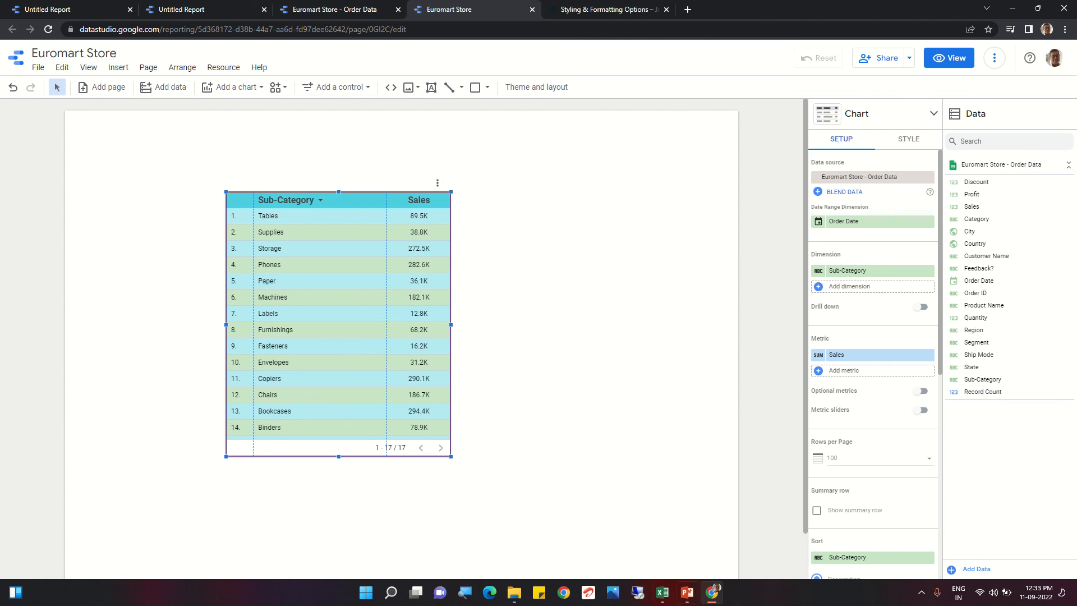
Step: Switch to PowerPoint to show the Styling and Formatting Option title slide
left_click(688, 595)
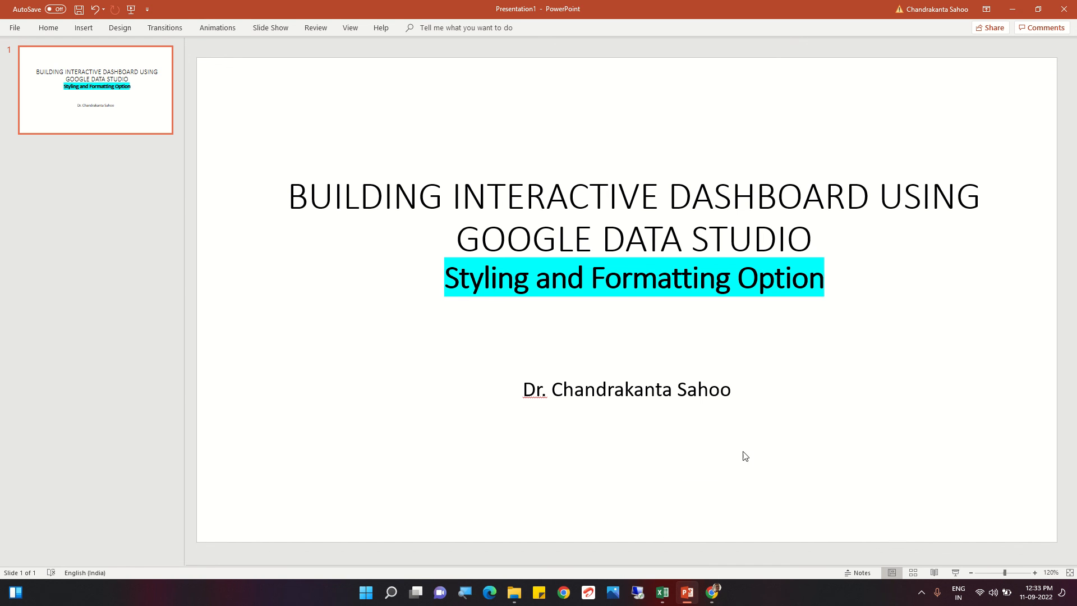
right_click(693, 414)
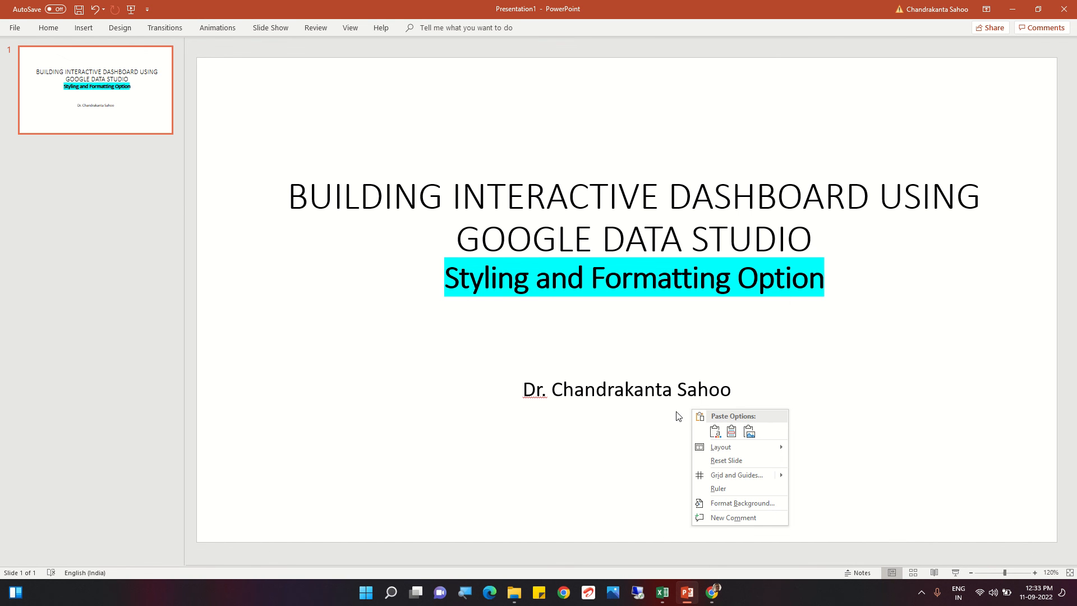
left_click(598, 433)
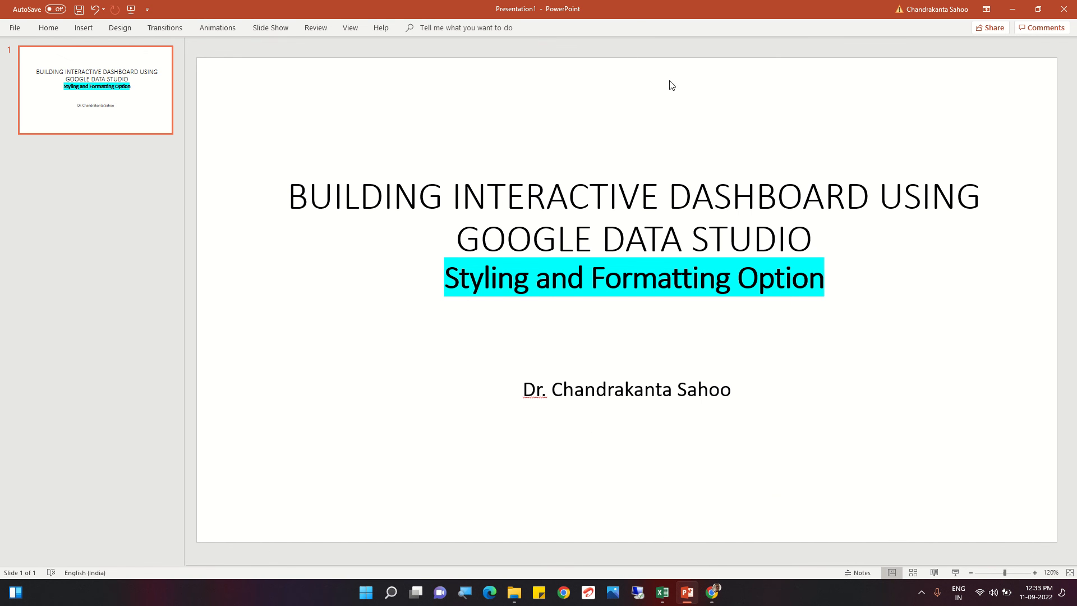